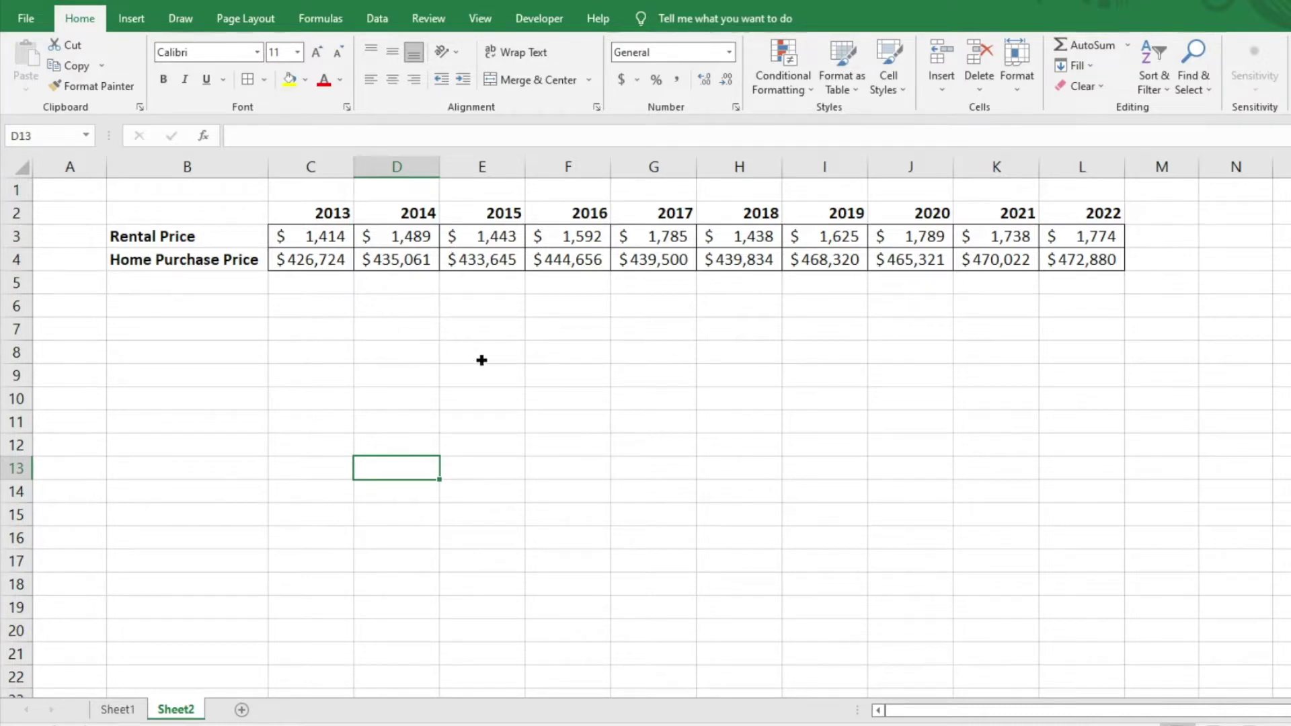
- Insert a 2-D line chart of the Home Purchase Price row and place it below the data table
{"action": "left_click_drag", "start_coordinate": [233, 260], "coordinate": [570, 260]}
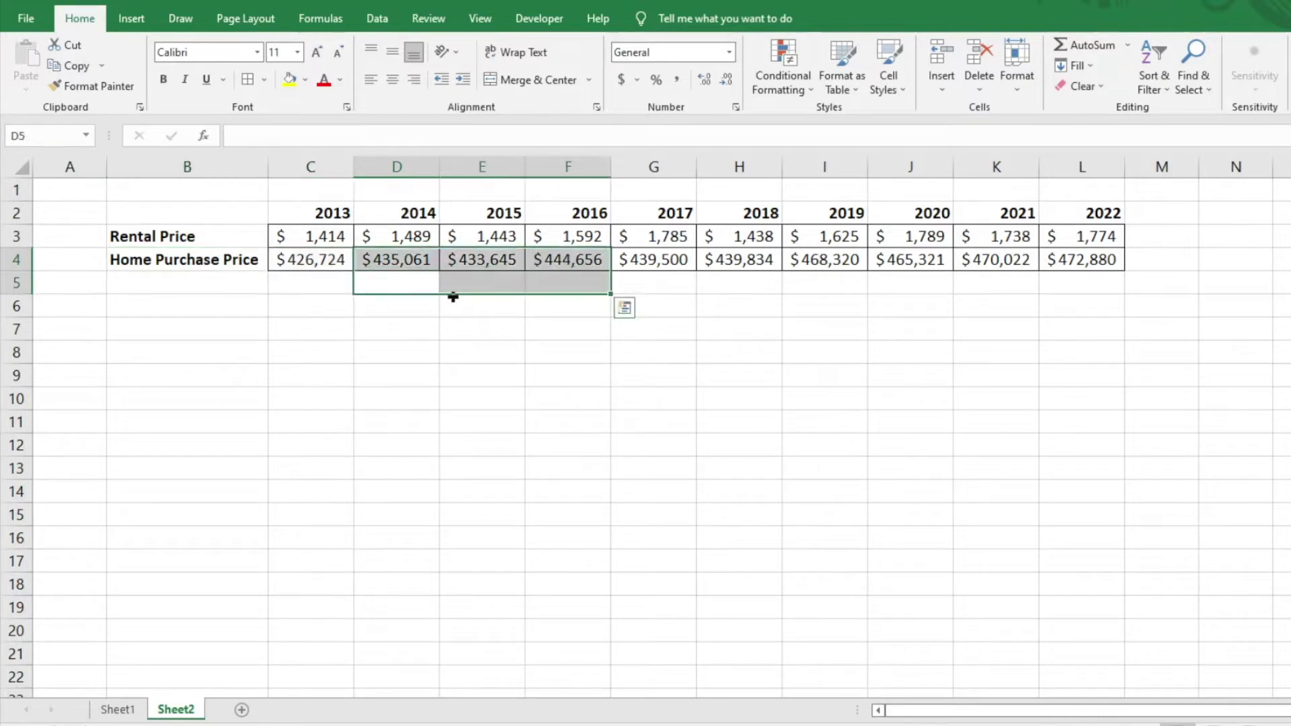
{"action": "left_click", "coordinate": [362, 319]}
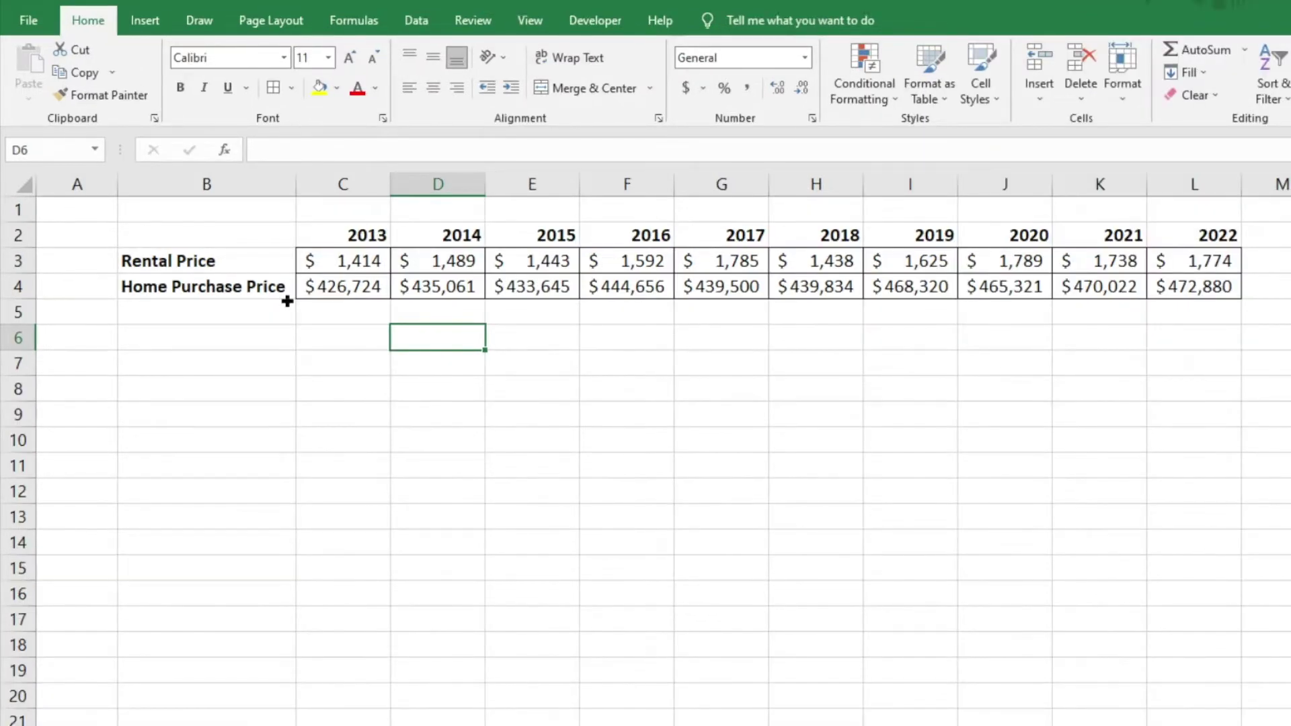
{"action": "left_click_drag", "start_coordinate": [254, 282], "coordinate": [1188, 289]}
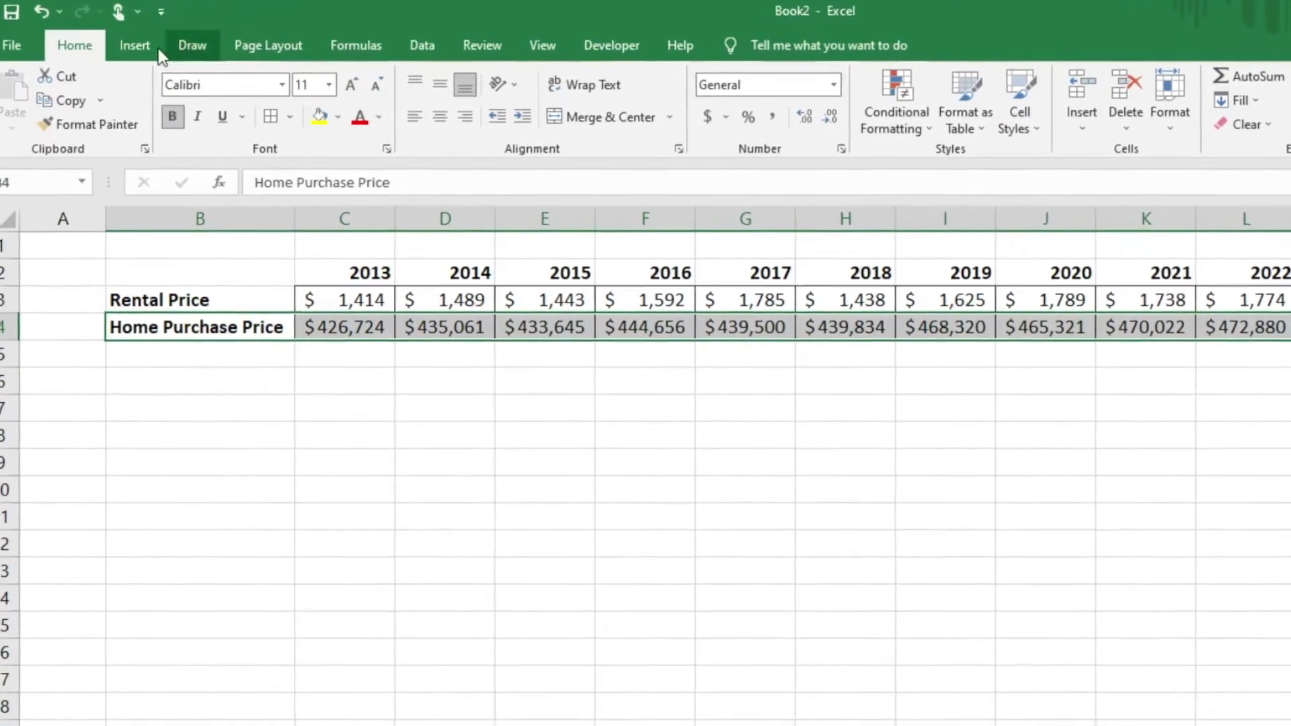
{"action": "left_click", "coordinate": [143, 47]}
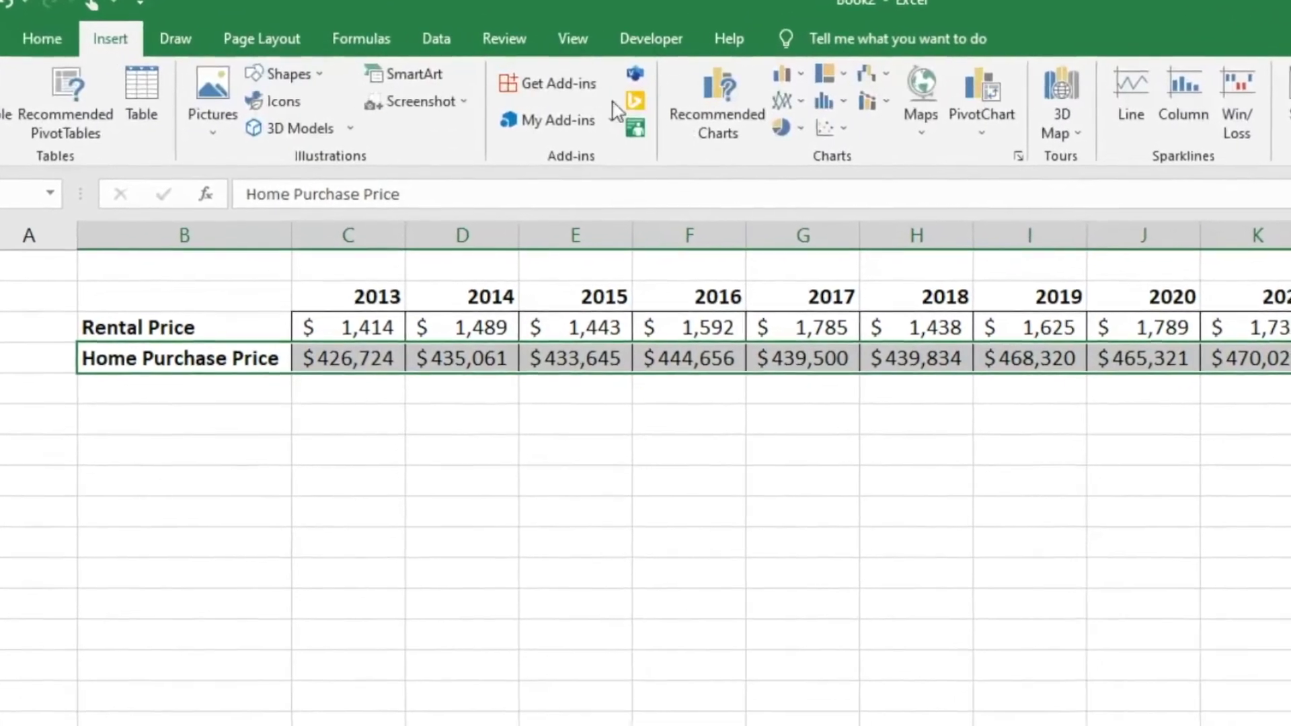
{"action": "left_click", "coordinate": [822, 101]}
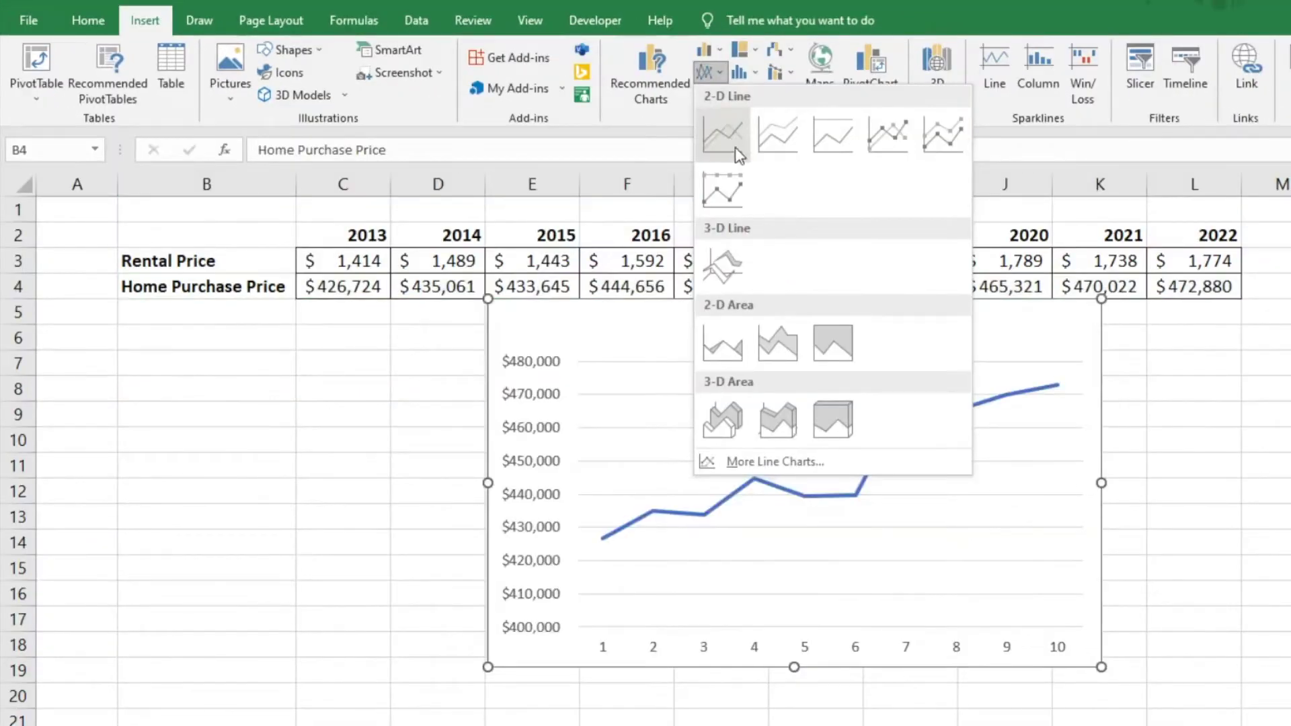
{"action": "left_click", "coordinate": [727, 140]}
{"action": "left_click_drag", "start_coordinate": [937, 320], "coordinate": [576, 353]}
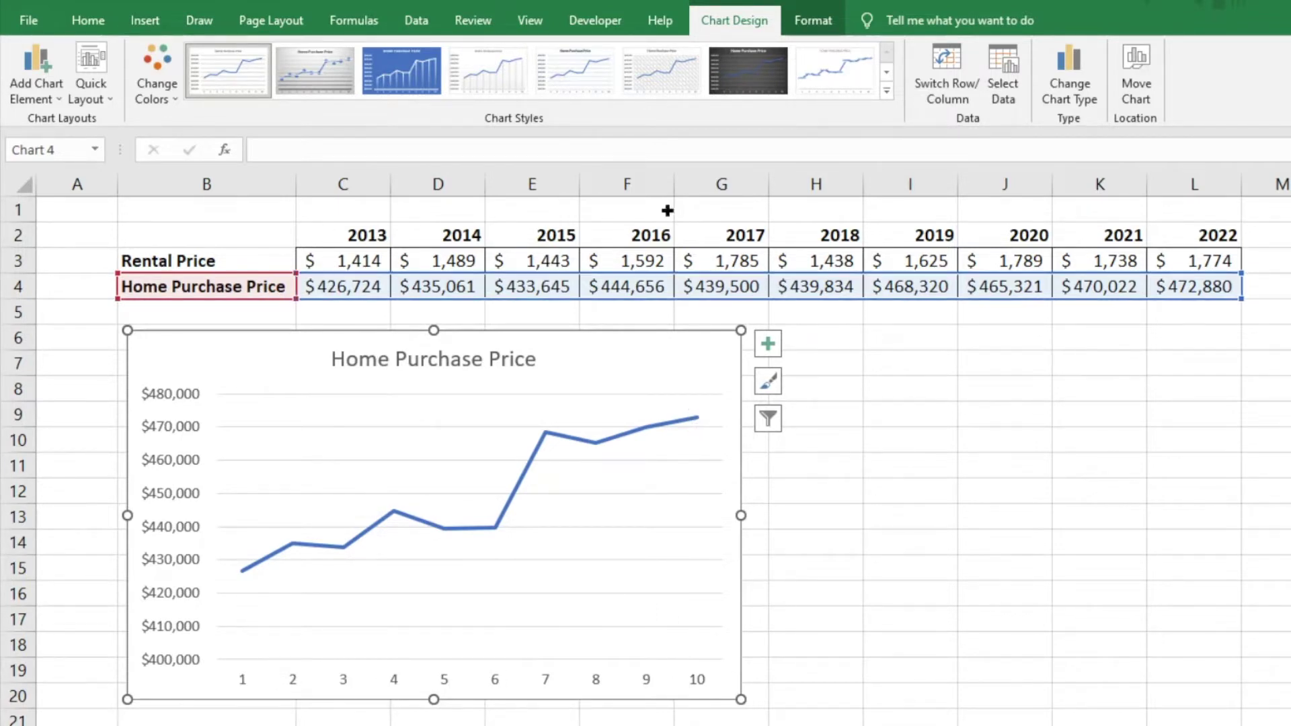
- Set the Home Purchase Price chart's horizontal axis labels to the years in C2:L2
{"action": "left_click", "coordinate": [995, 86]}
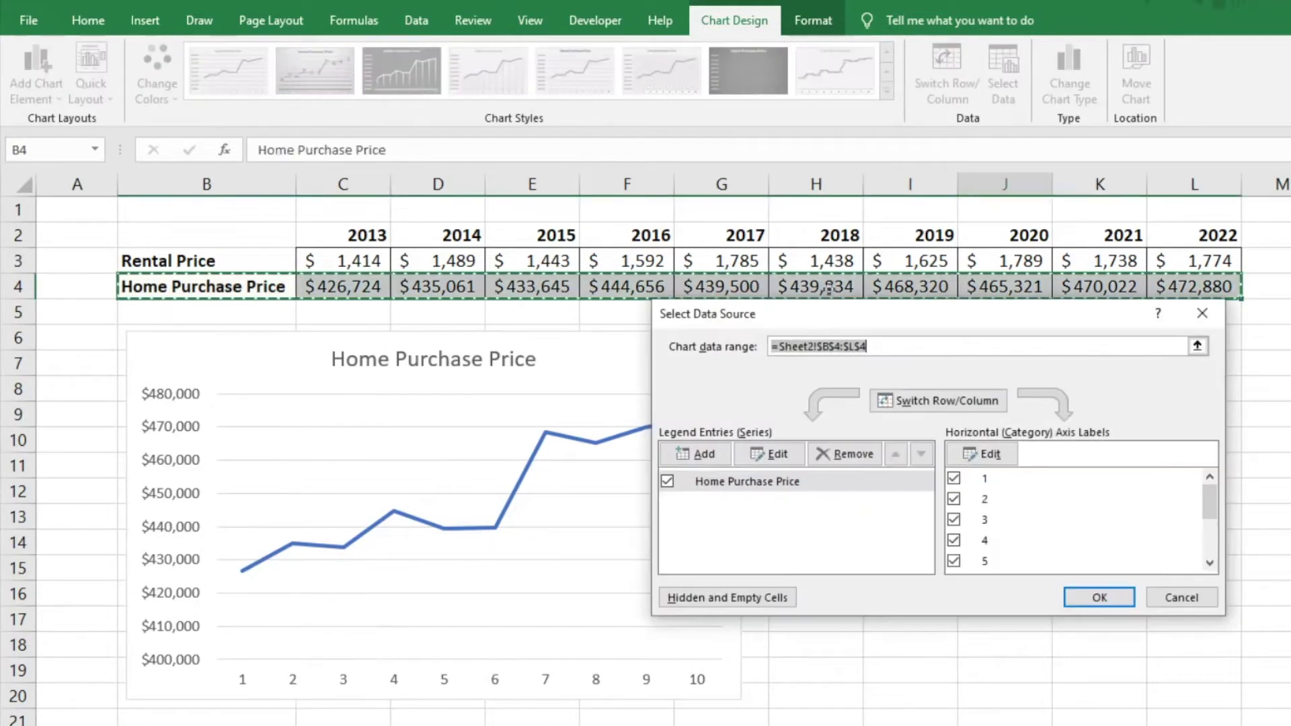
{"action": "left_click", "coordinate": [982, 455]}
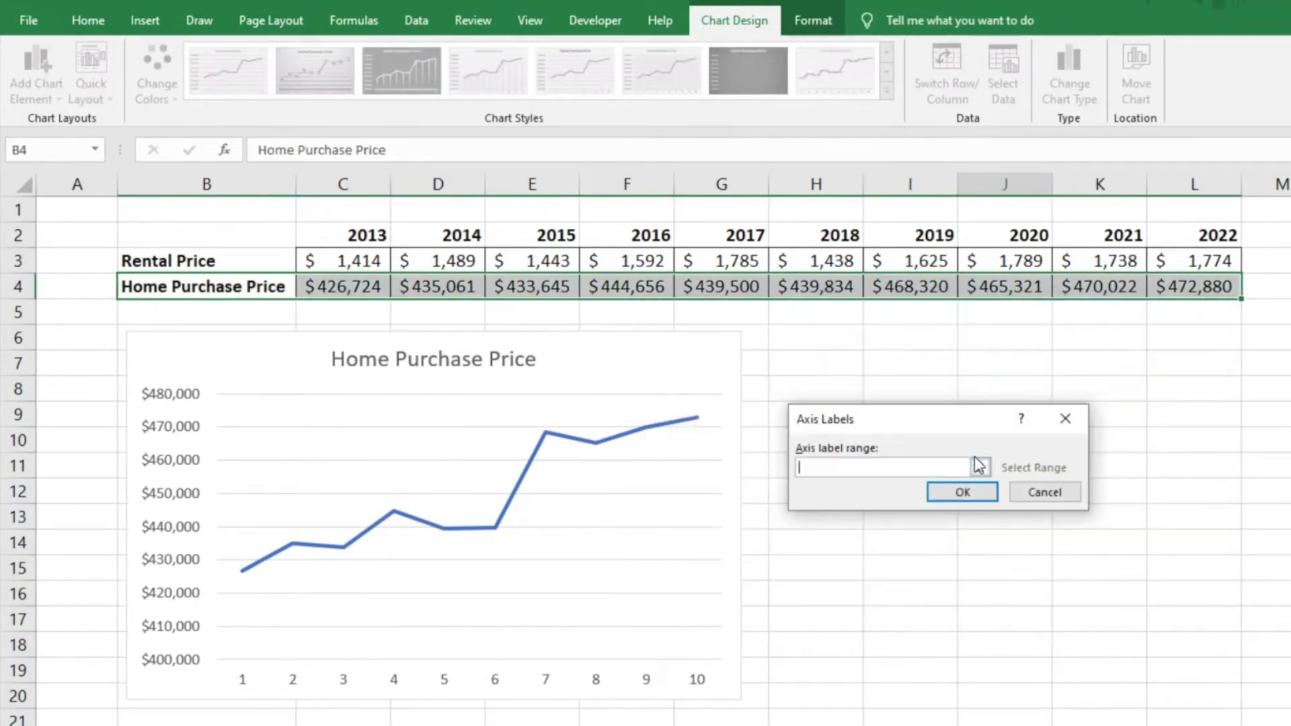
{"action": "left_click_drag", "start_coordinate": [377, 240], "coordinate": [1196, 230]}
{"action": "key", "text": "Return"}
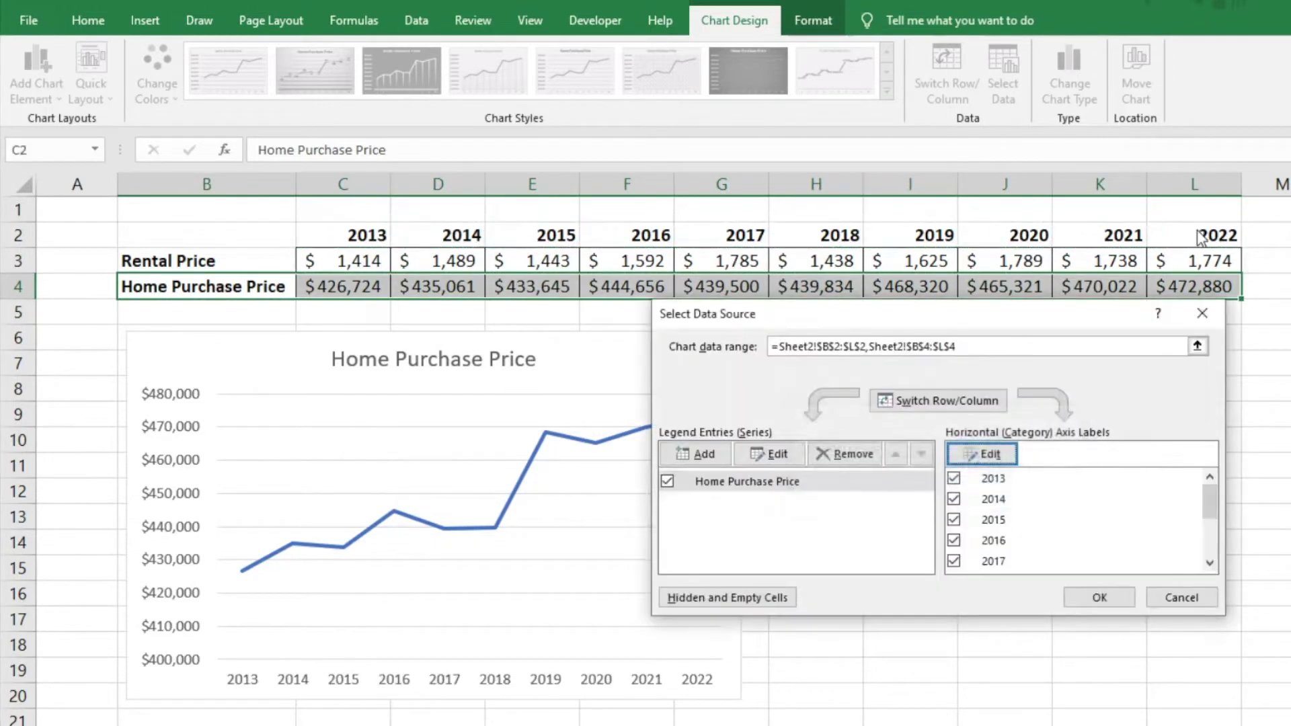
{"action": "left_click", "coordinate": [1100, 598]}
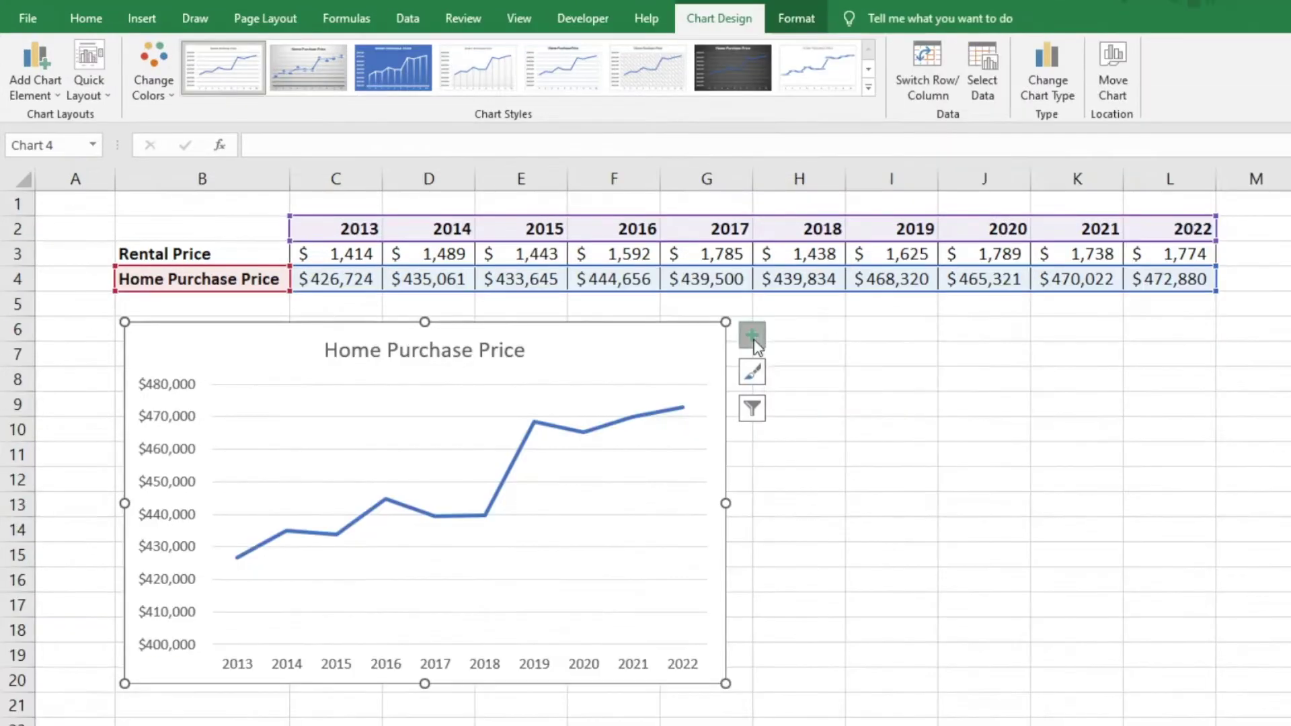
- Add a trendline to the Home Purchase Price chart and open its detailed formatting options
{"action": "left_click", "coordinate": [652, 291]}
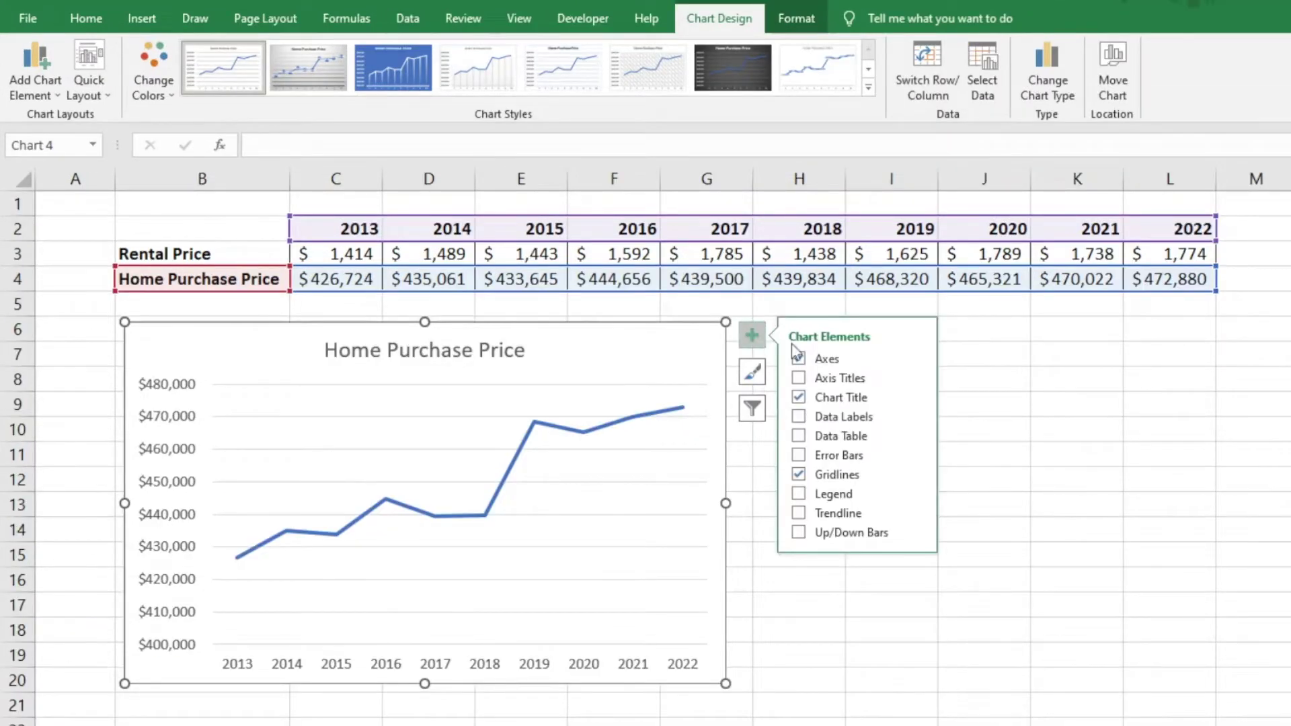
{"action": "left_click", "coordinate": [806, 518]}
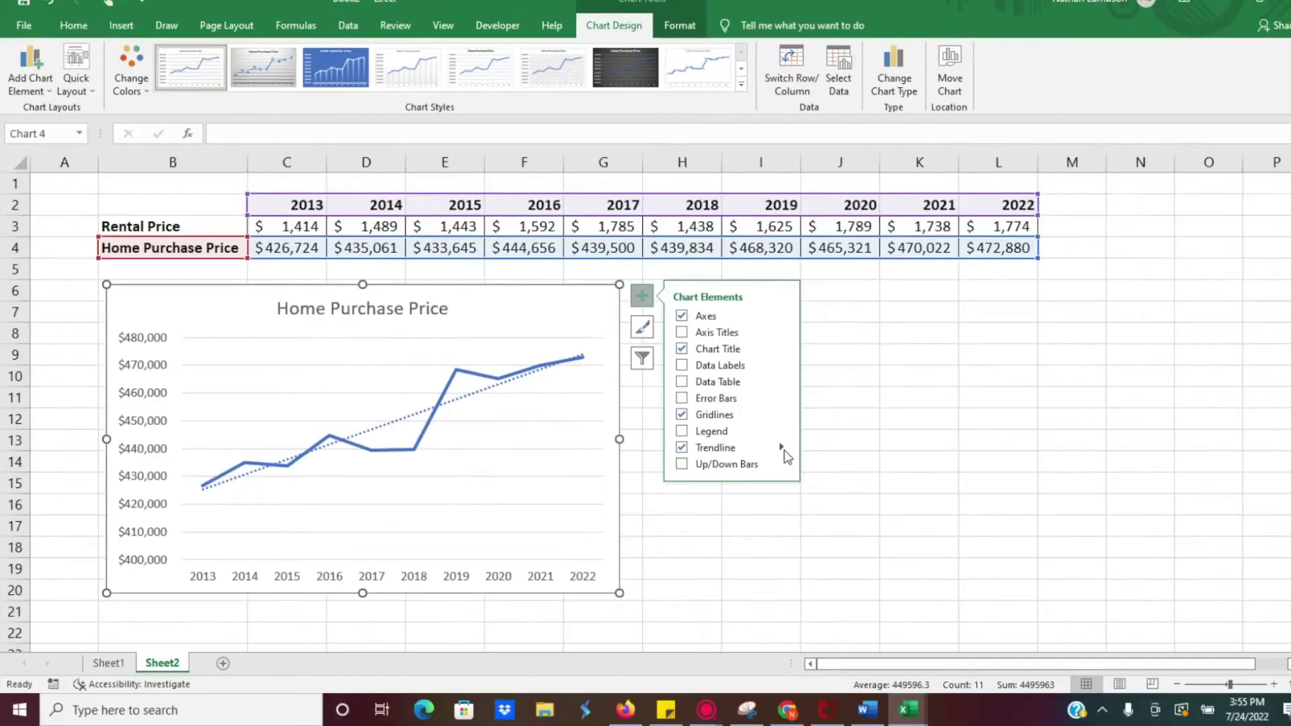
{"action": "left_click", "coordinate": [916, 513]}
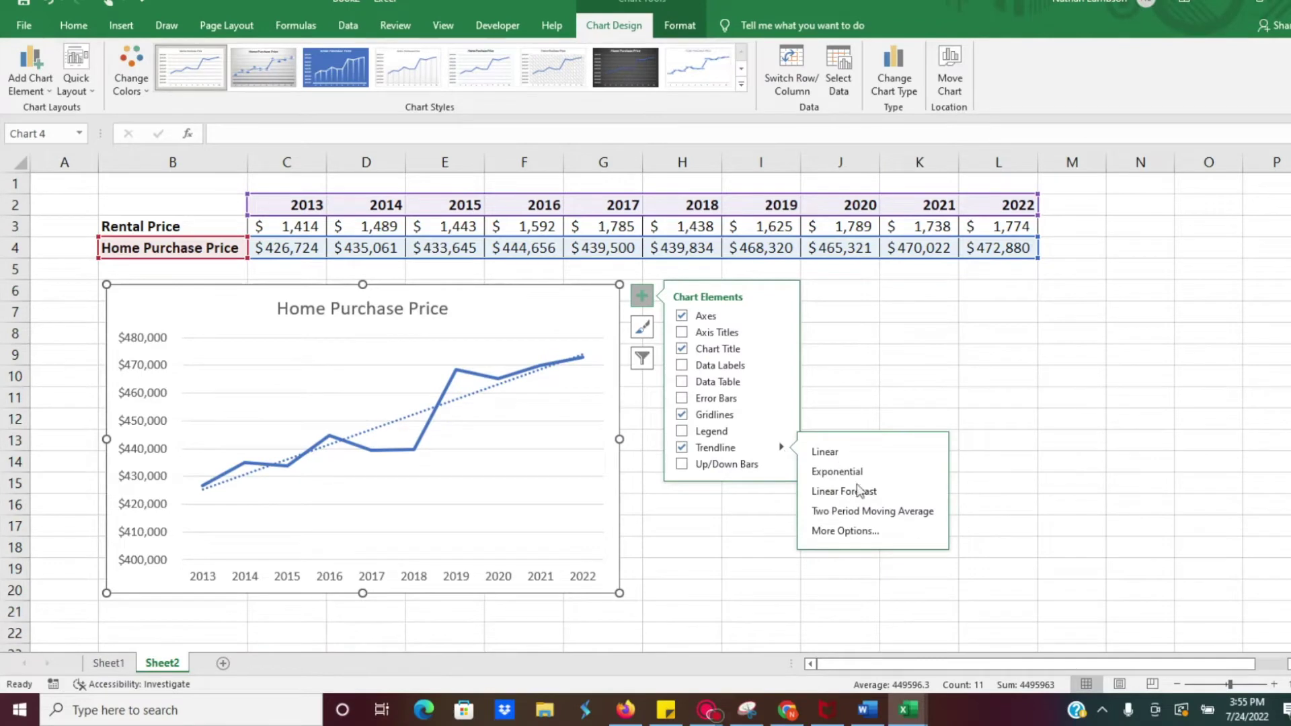
{"action": "left_click", "coordinate": [867, 532]}
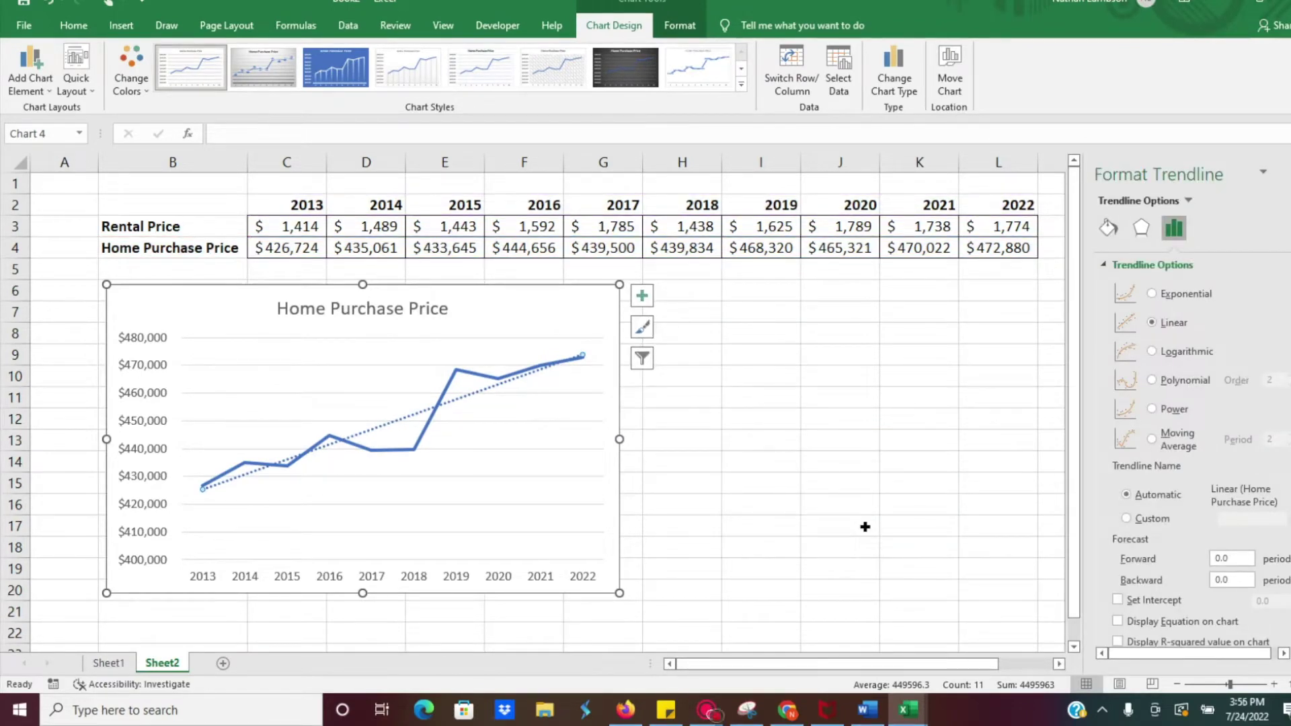
- Display the trendline's equation on the Home Purchase Price chart and move its label below the line
{"action": "scroll", "coordinate": [1188, 403], "scroll_direction": "down", "scroll_amount": 1}
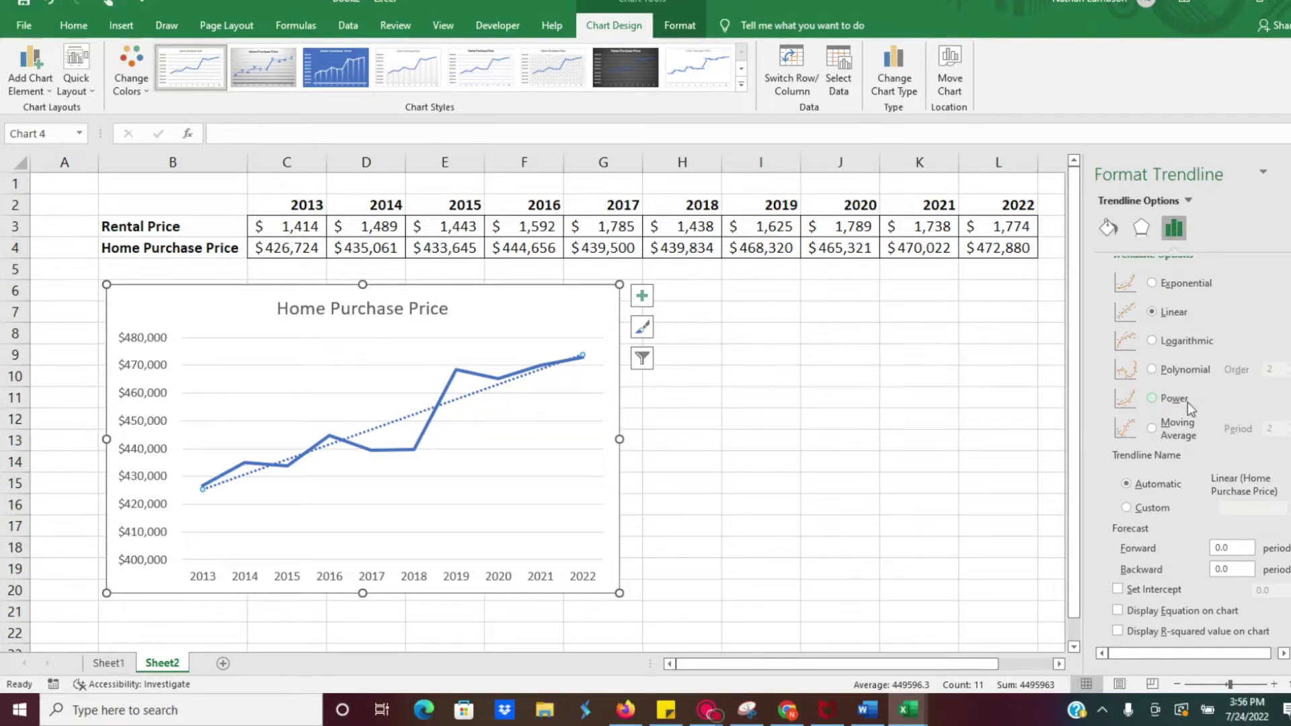
{"action": "left_click", "coordinate": [1118, 611]}
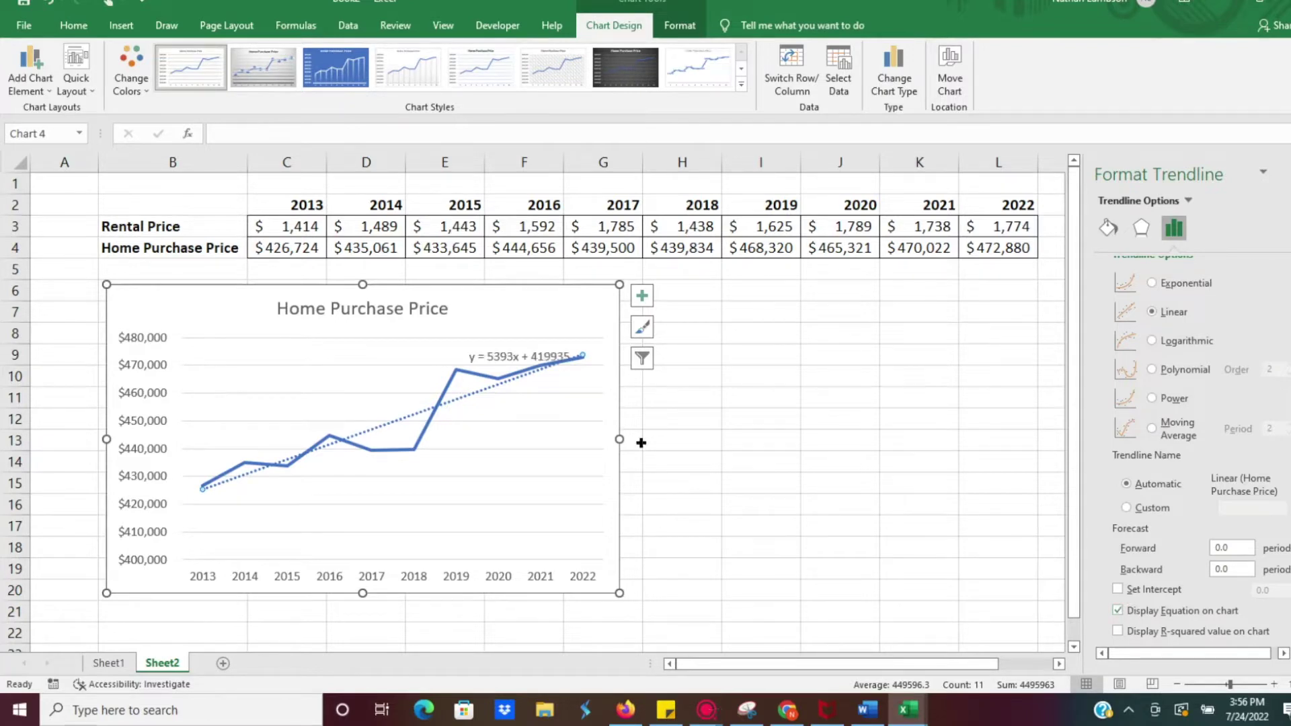
{"action": "left_click", "coordinate": [541, 350]}
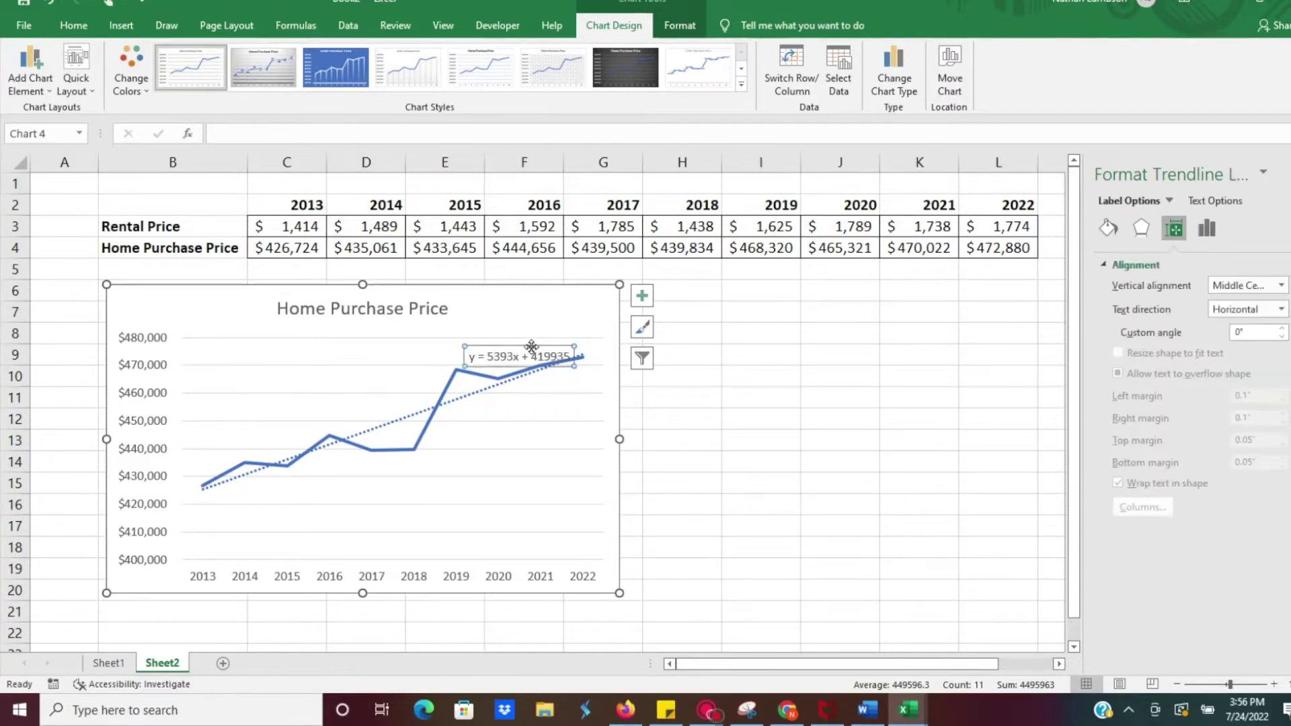
{"action": "left_click_drag", "start_coordinate": [532, 347], "coordinate": [544, 400]}
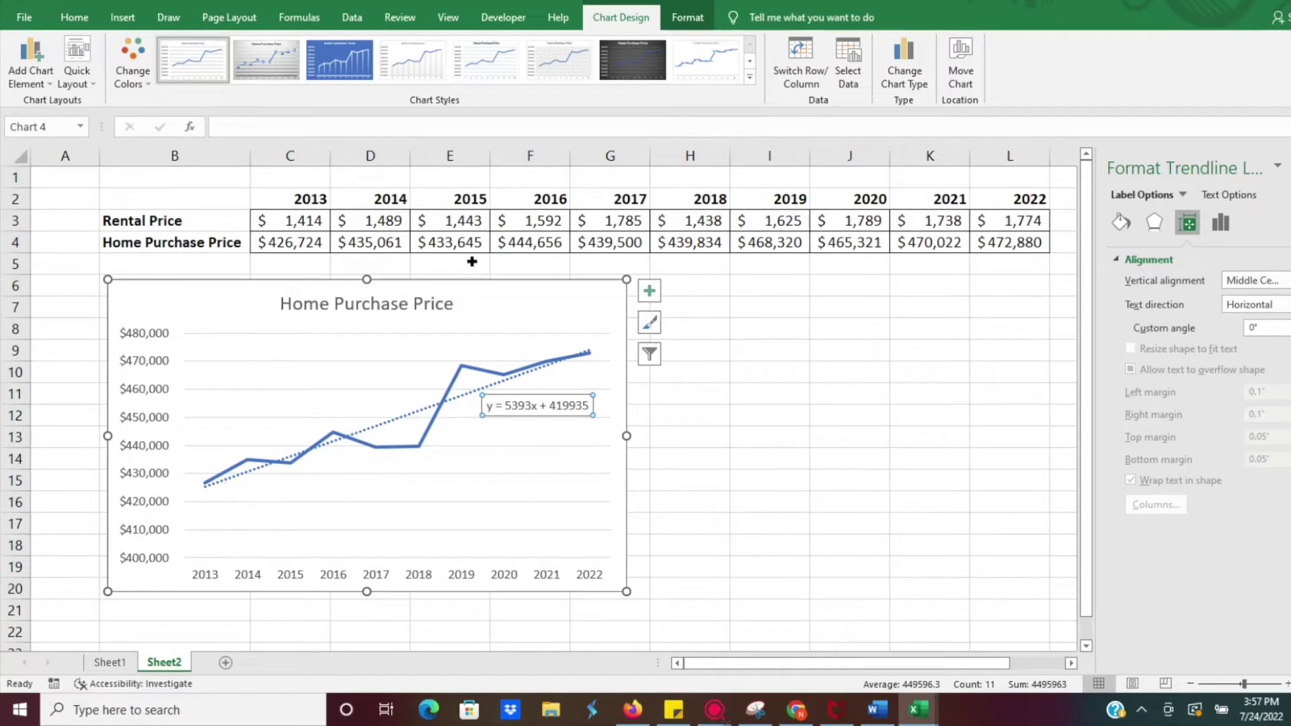
- Insert a 2-D line chart of the Rental Price row, including its label
{"action": "left_click", "coordinate": [182, 227]}
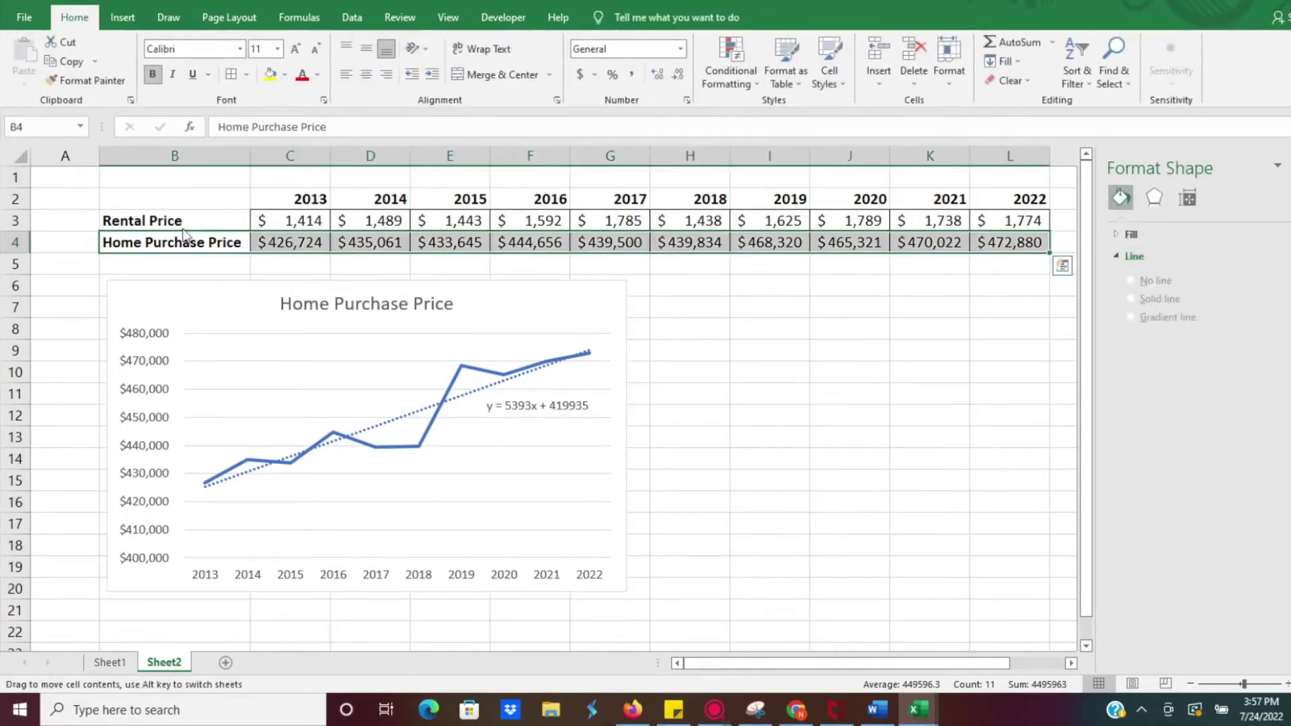
{"action": "left_click", "coordinate": [178, 220]}
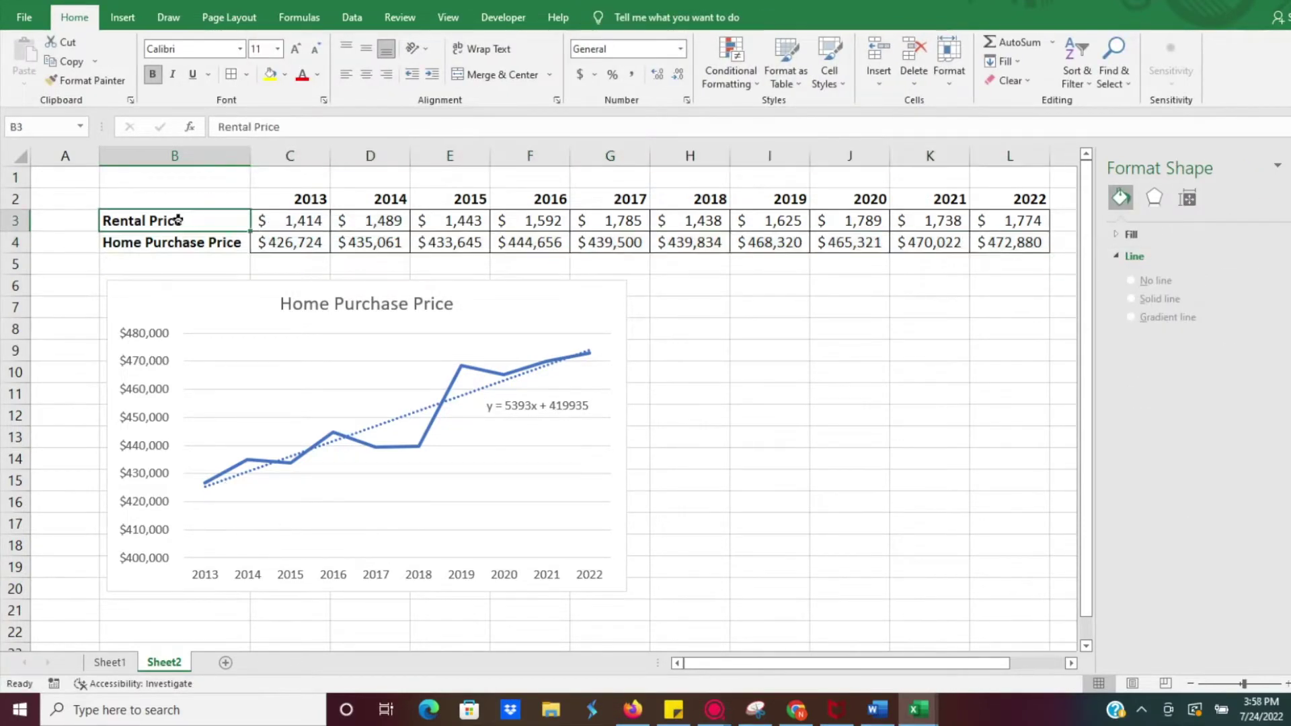
{"action": "key", "text": "ctrl+shift+Right"}
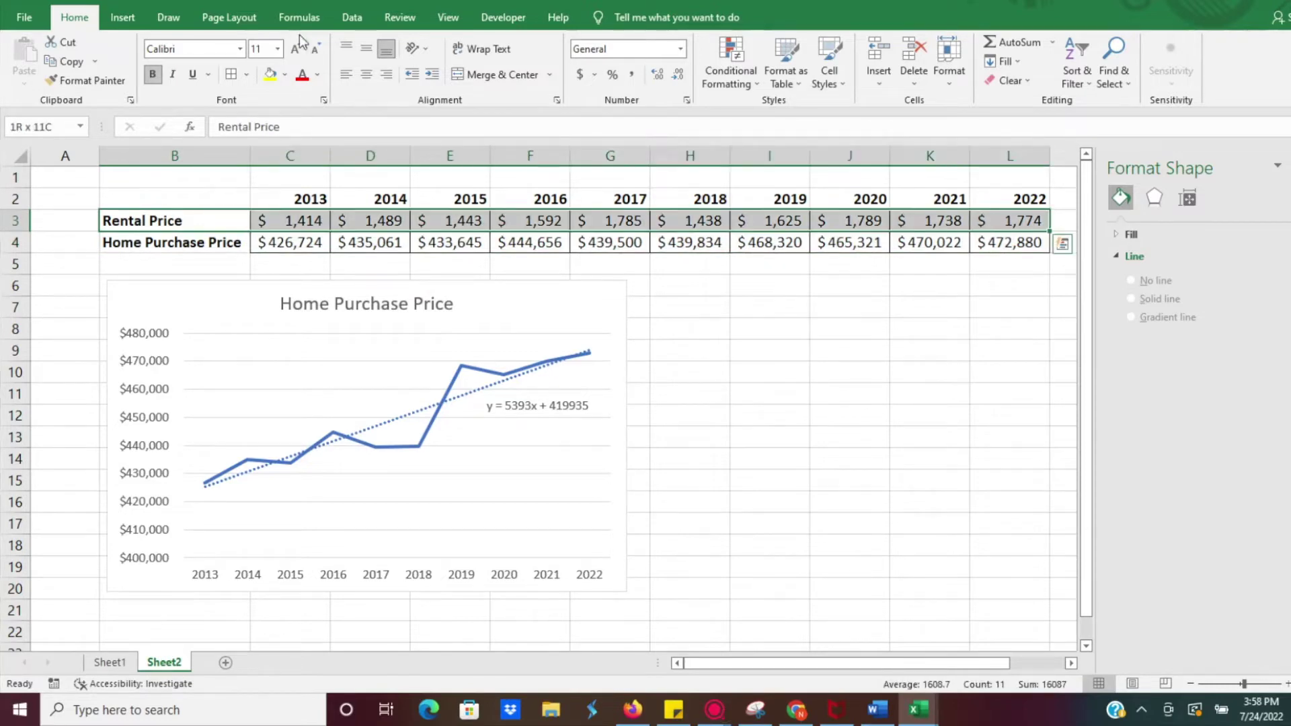
{"action": "left_click", "coordinate": [122, 17]}
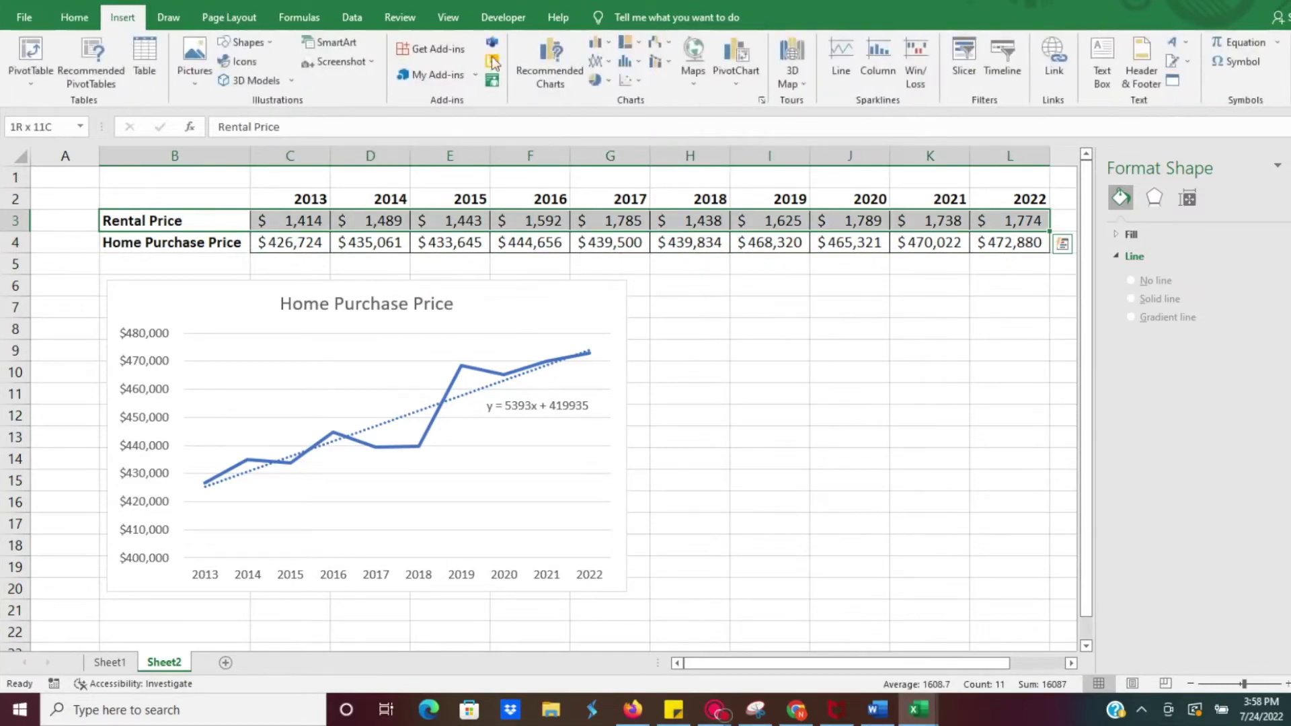
{"action": "left_click", "coordinate": [608, 66]}
{"action": "left_click", "coordinate": [606, 106]}
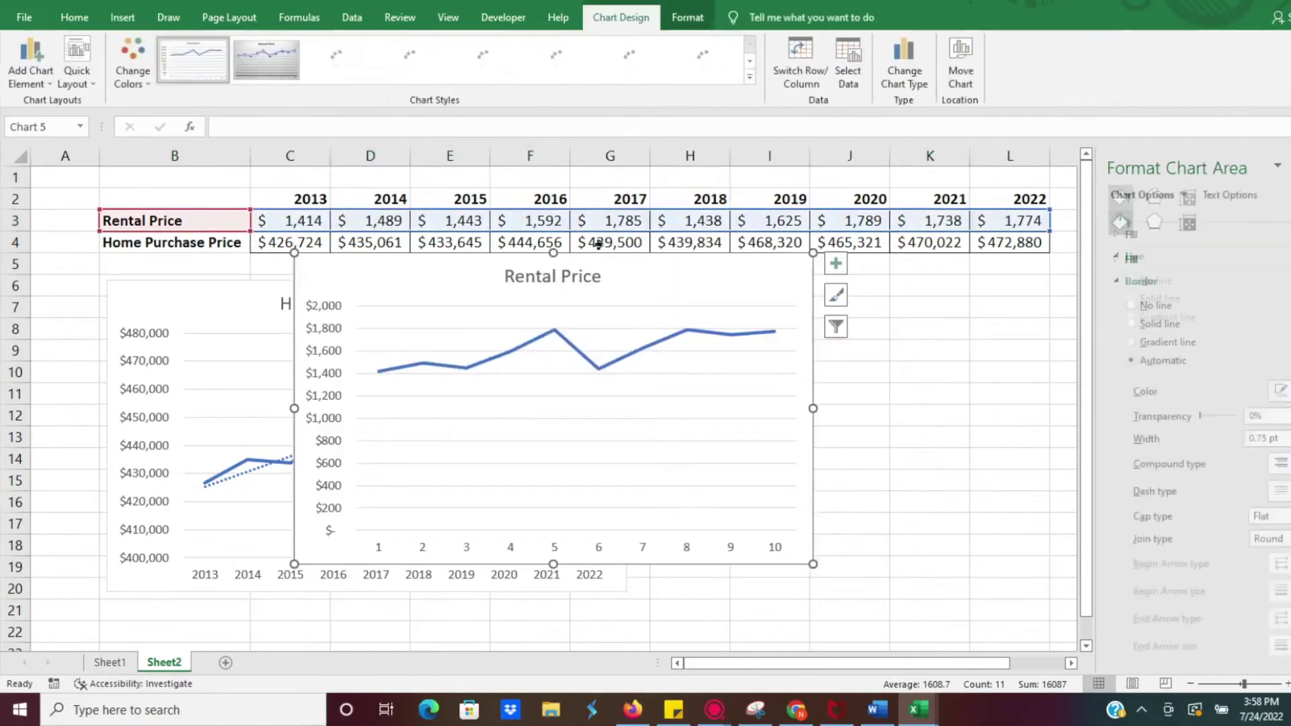
- Narrow the Rental Price chart and place it directly beside the Home Purchase Price chart
{"action": "left_click_drag", "start_coordinate": [615, 253], "coordinate": [940, 281]}
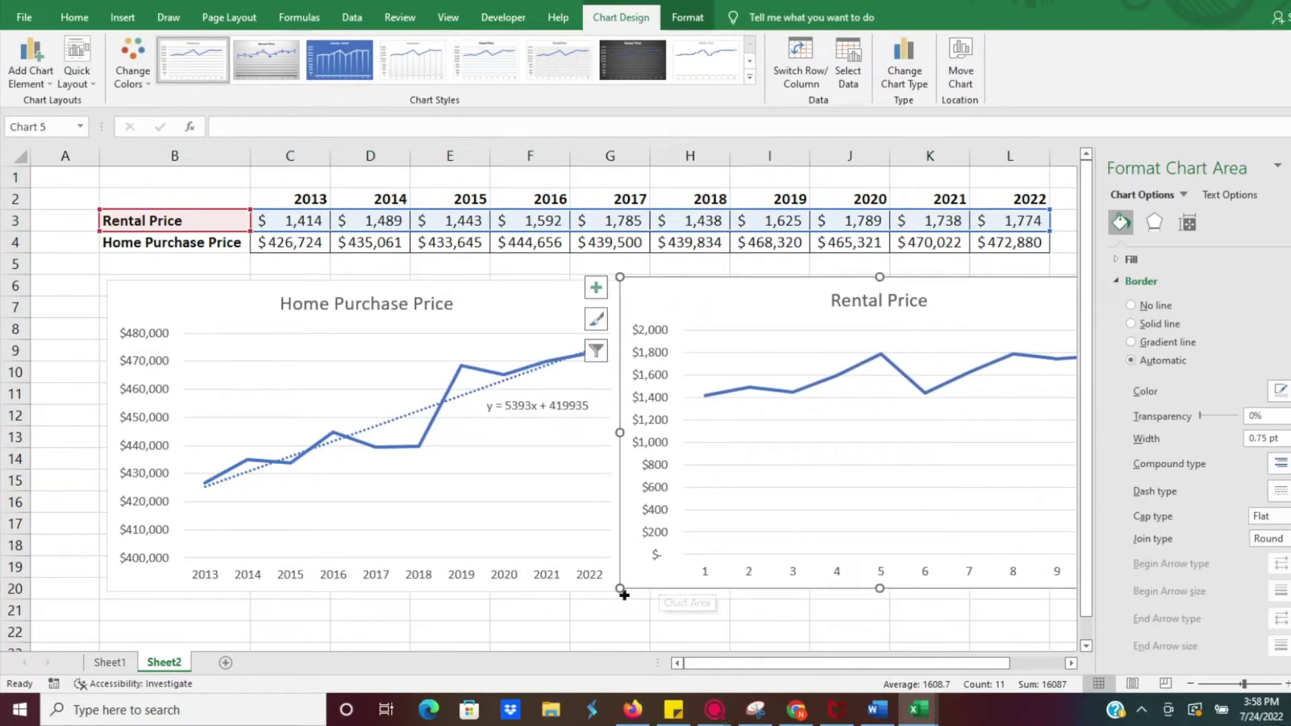
{"action": "left_click_drag", "start_coordinate": [620, 589], "coordinate": [720, 591]}
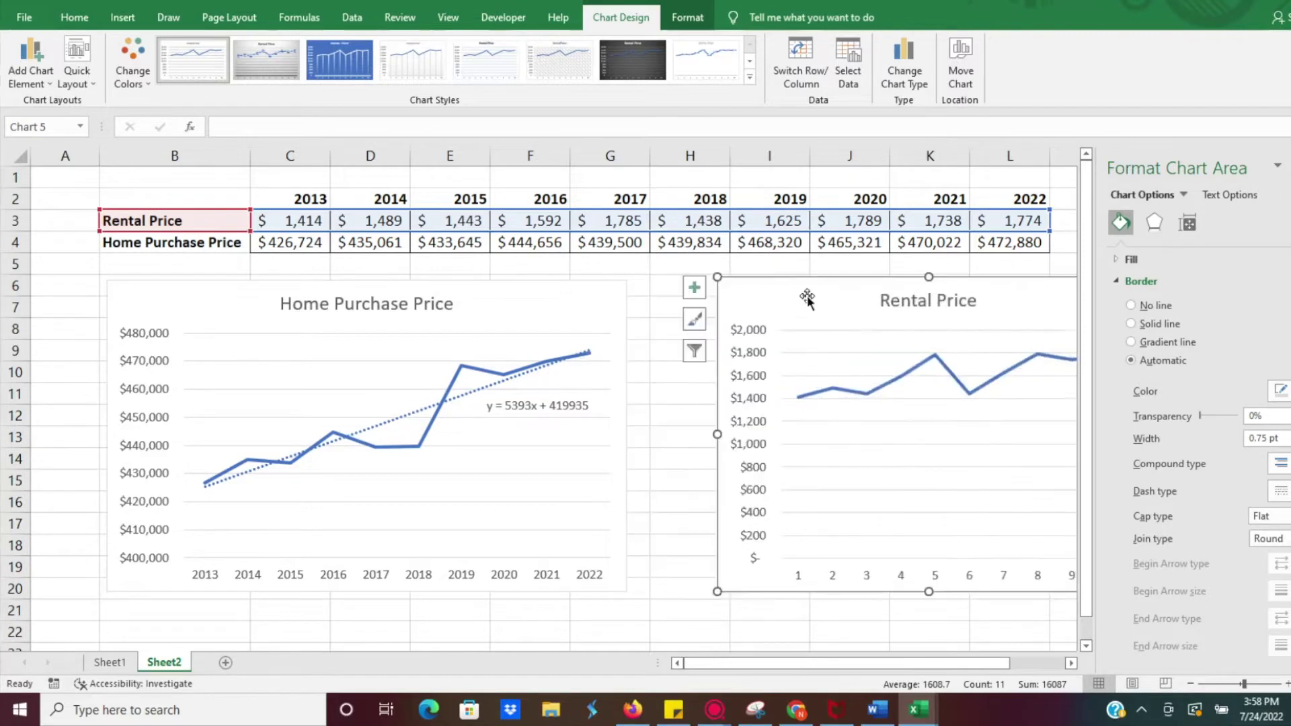
{"action": "left_click_drag", "start_coordinate": [807, 297], "coordinate": [728, 299]}
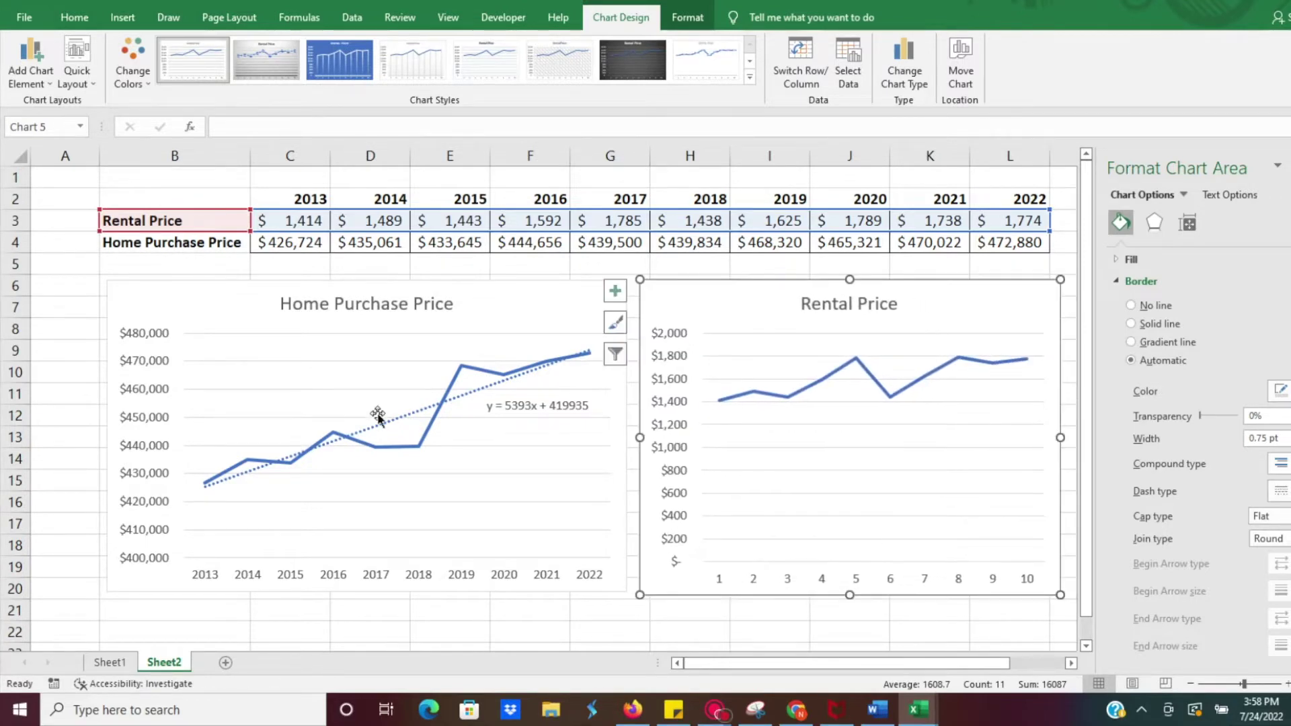
- Set the Rental Price chart's horizontal axis labels to the years in C2:L2
{"action": "left_click", "coordinate": [853, 70]}
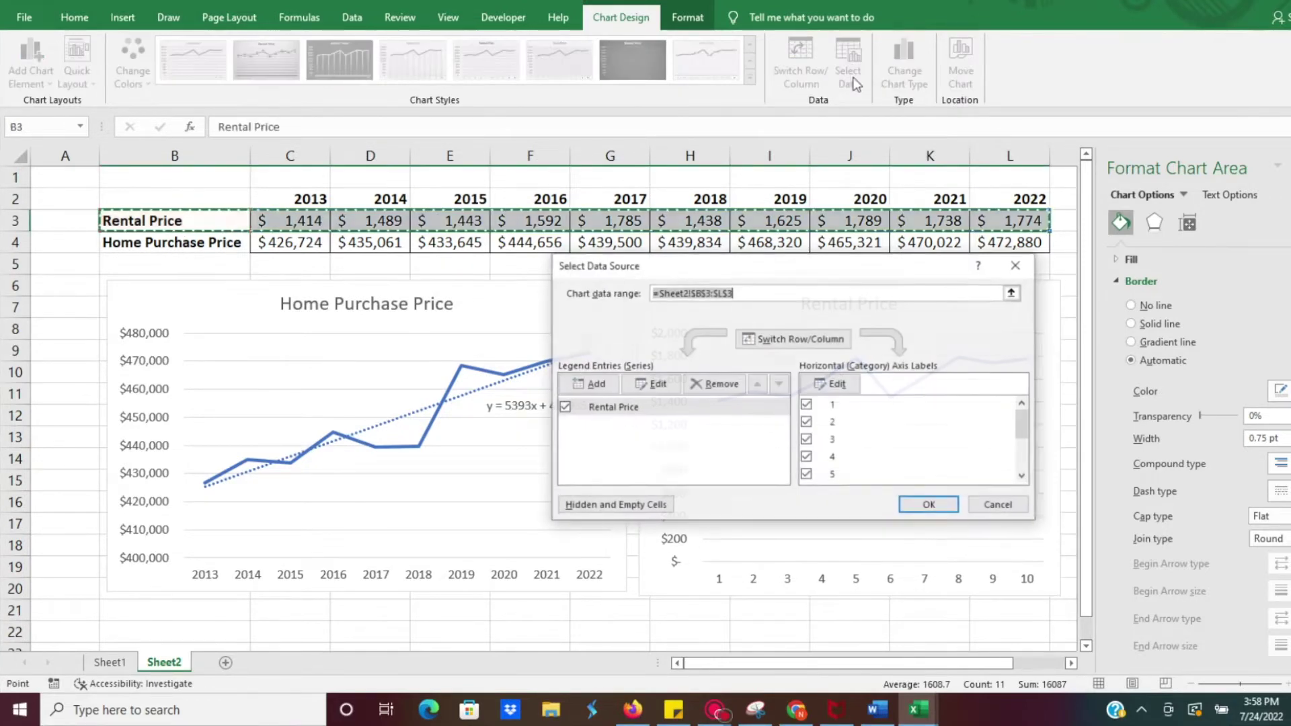
{"action": "left_click", "coordinate": [828, 390]}
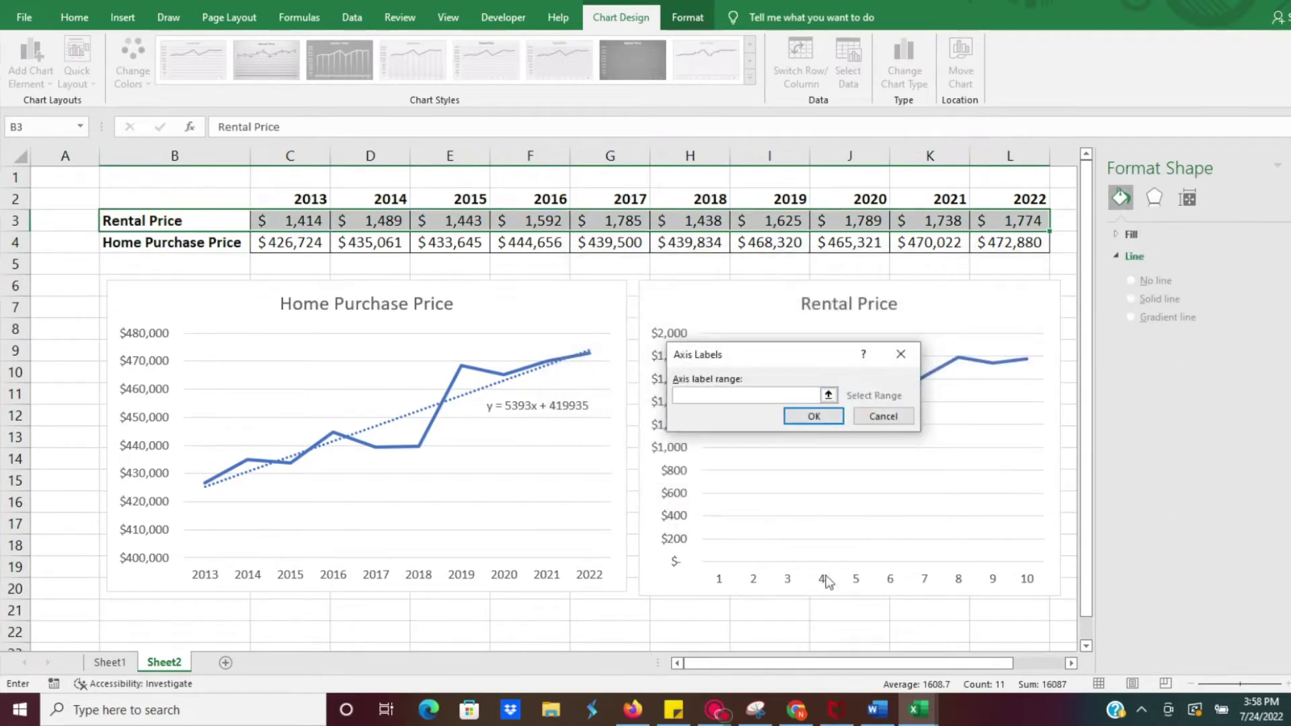
{"action": "left_click_drag", "start_coordinate": [306, 200], "coordinate": [982, 207]}
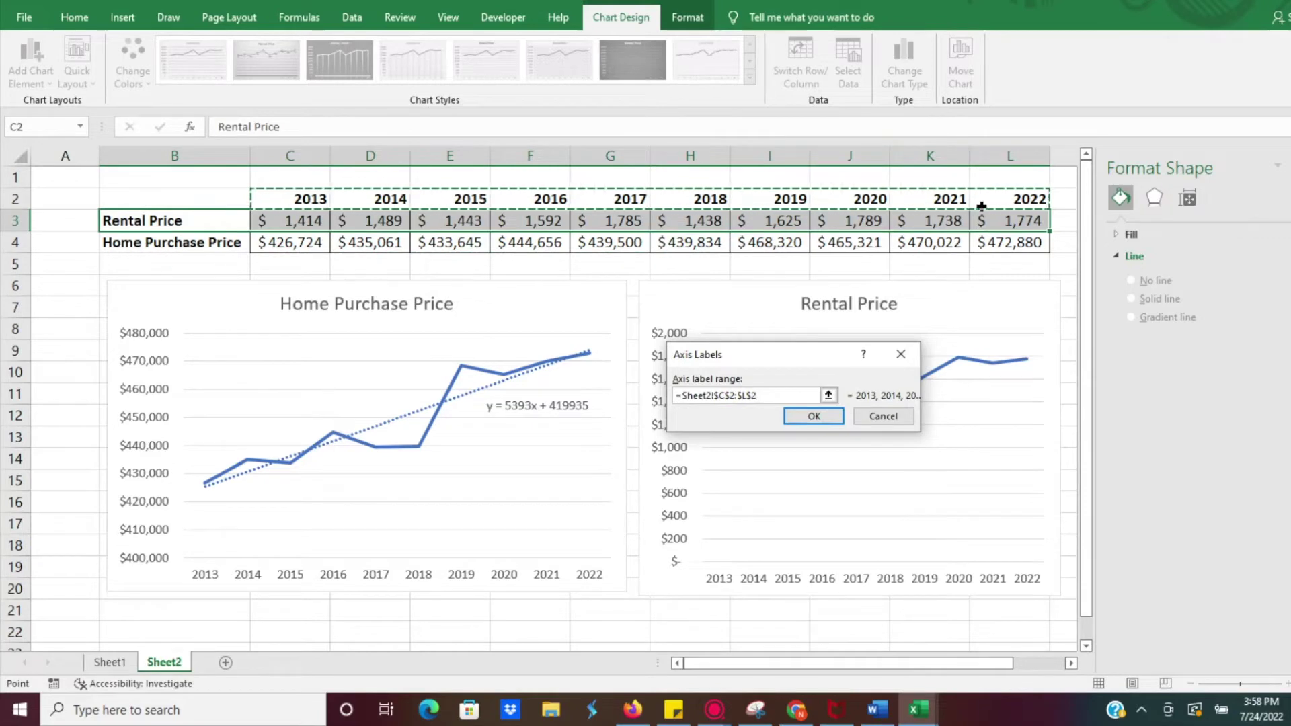
{"action": "key", "text": "Return"}
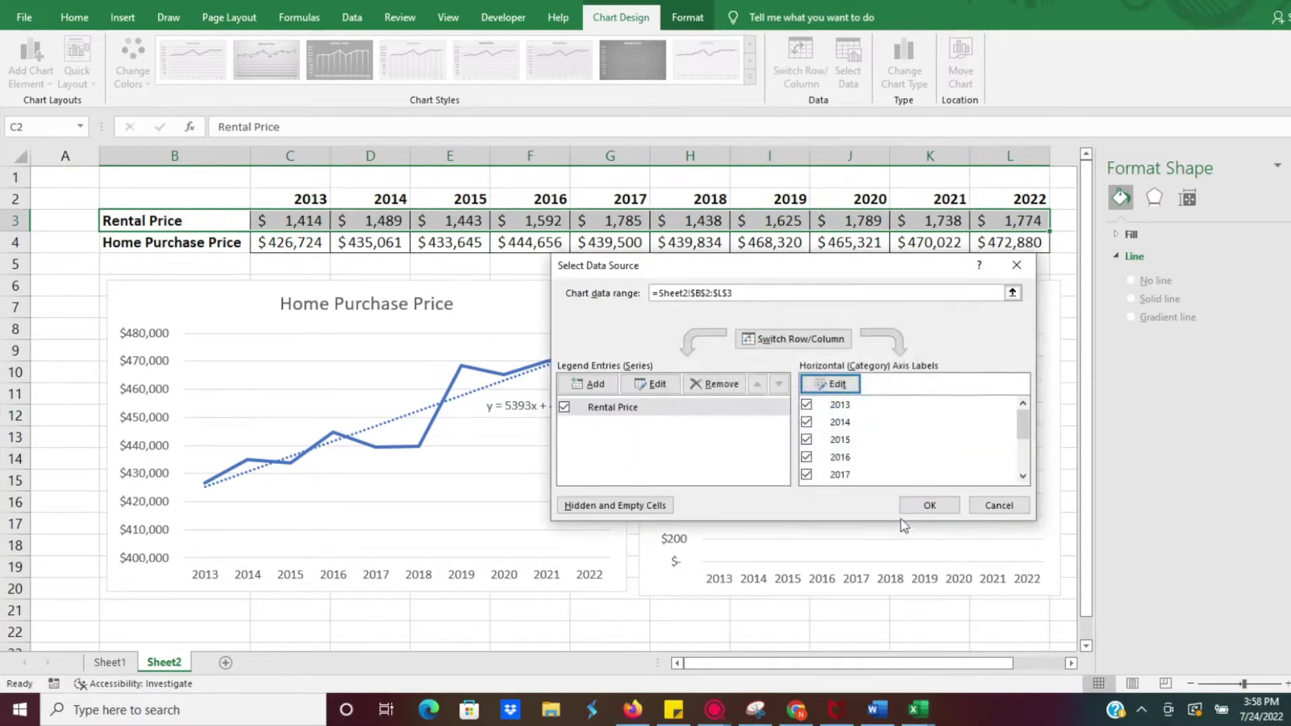
{"action": "left_click", "coordinate": [911, 504]}
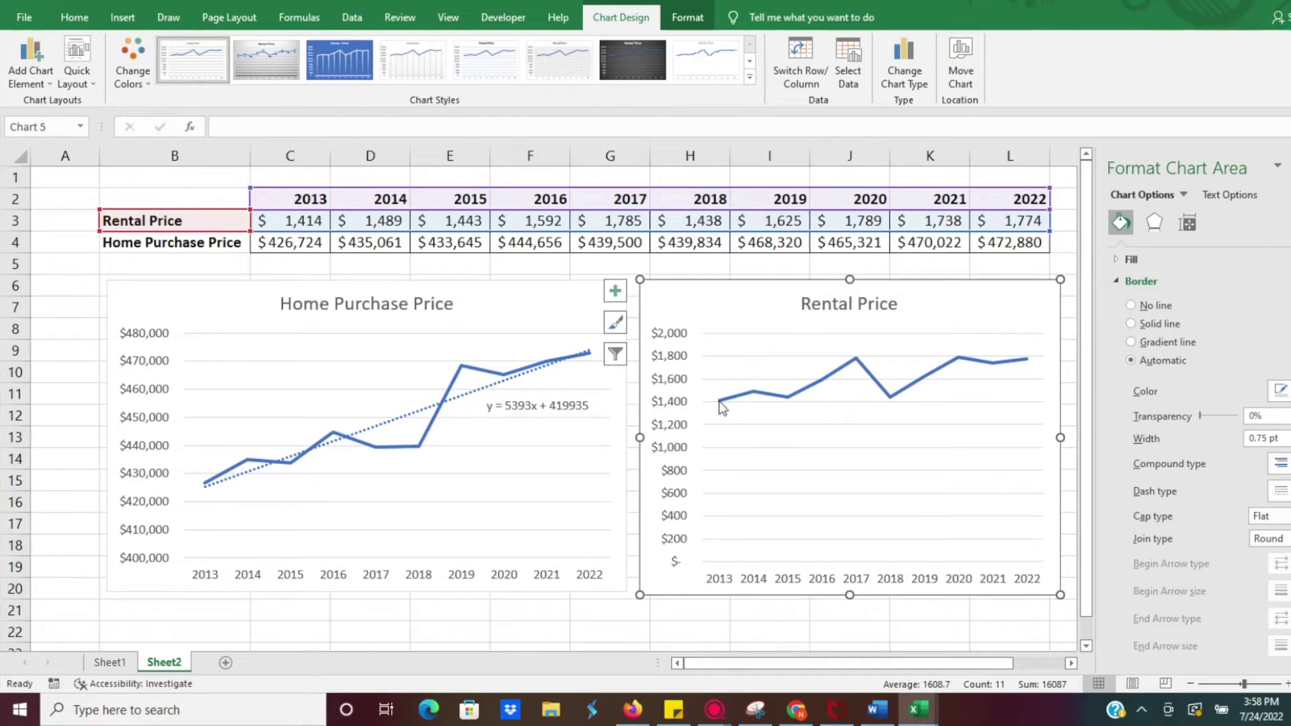
- Add a trendline to the Rental Price chart
{"action": "mouse_move", "coordinate": [959, 363]}
{"action": "left_click", "coordinate": [968, 364]}
{"action": "left_click", "coordinate": [975, 306]}
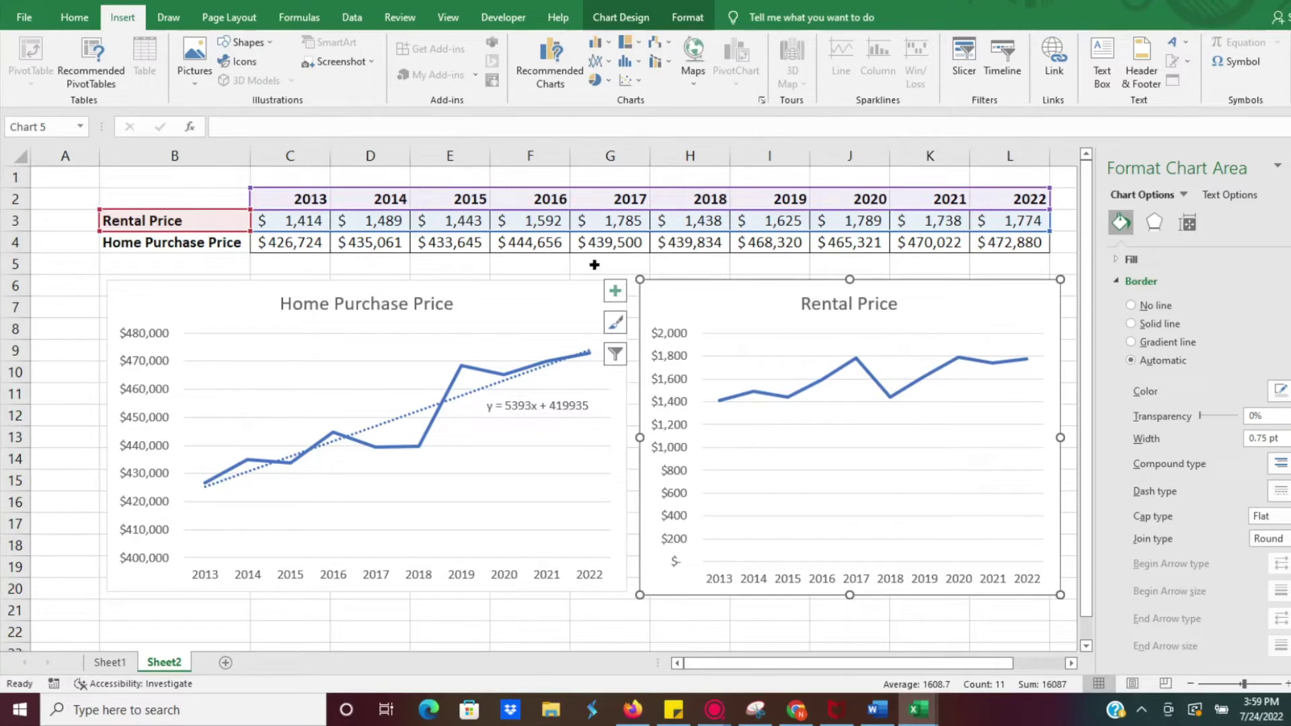
{"action": "left_click", "coordinate": [616, 292]}
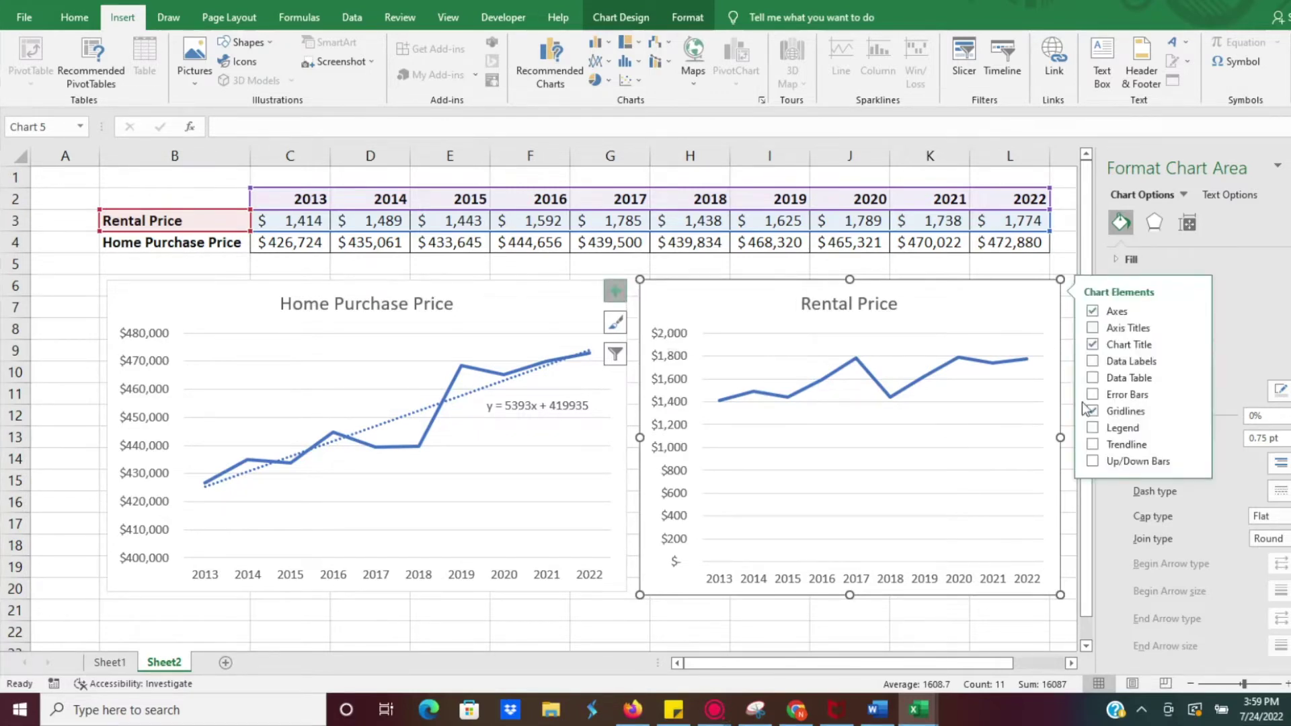
{"action": "left_click", "coordinate": [1093, 444]}
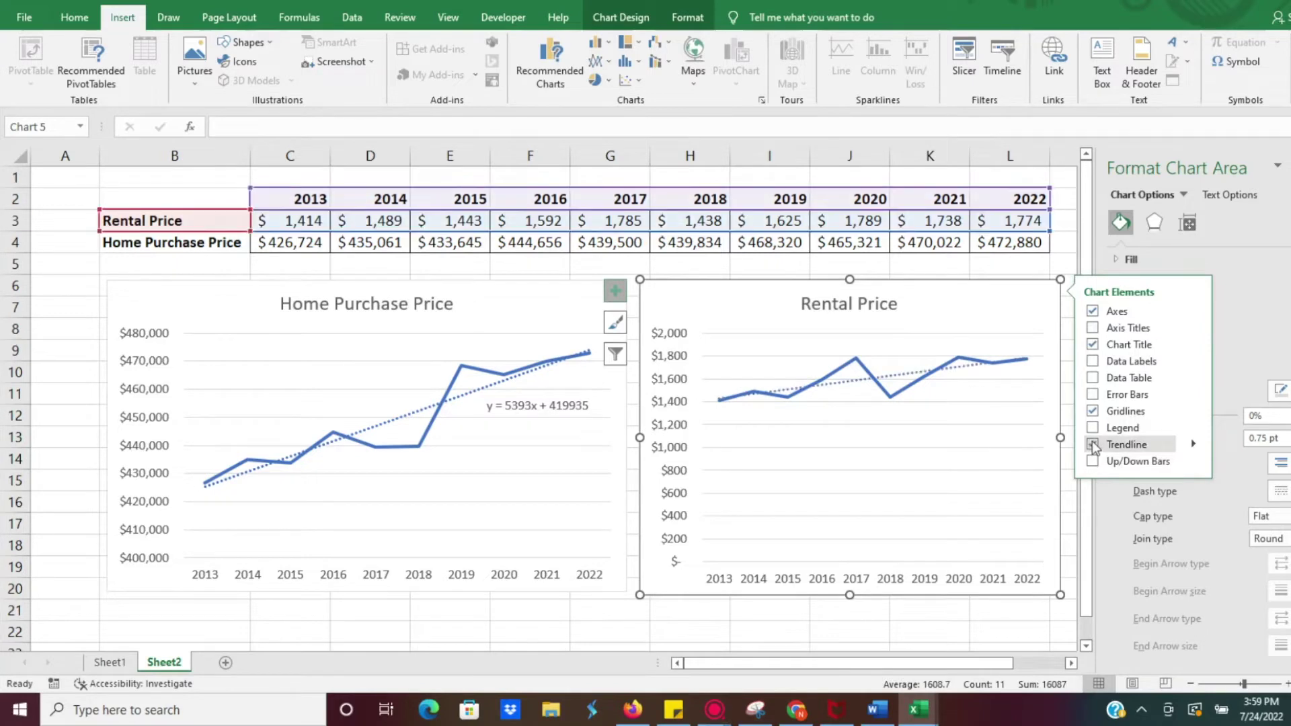
- Display the trendline's equation on the Rental Price chart and move its label below the line
{"action": "mouse_move", "coordinate": [1095, 447]}
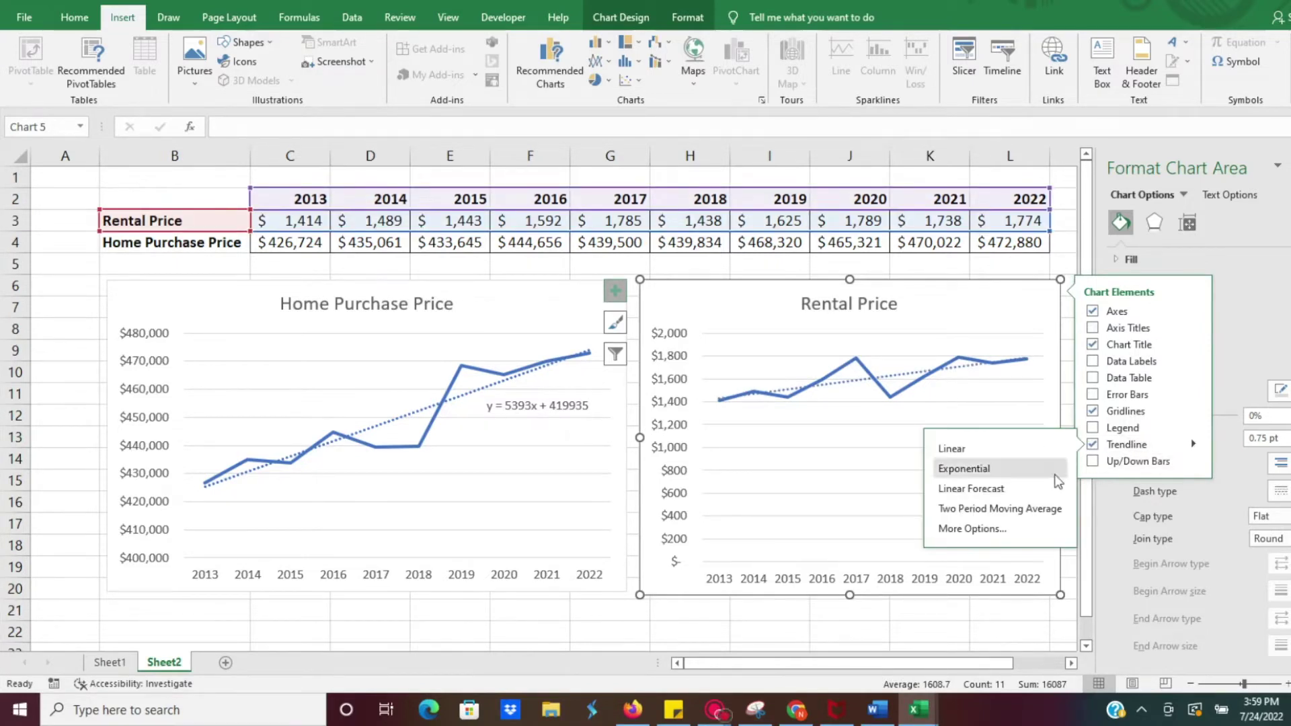
{"action": "left_click", "coordinate": [1008, 529]}
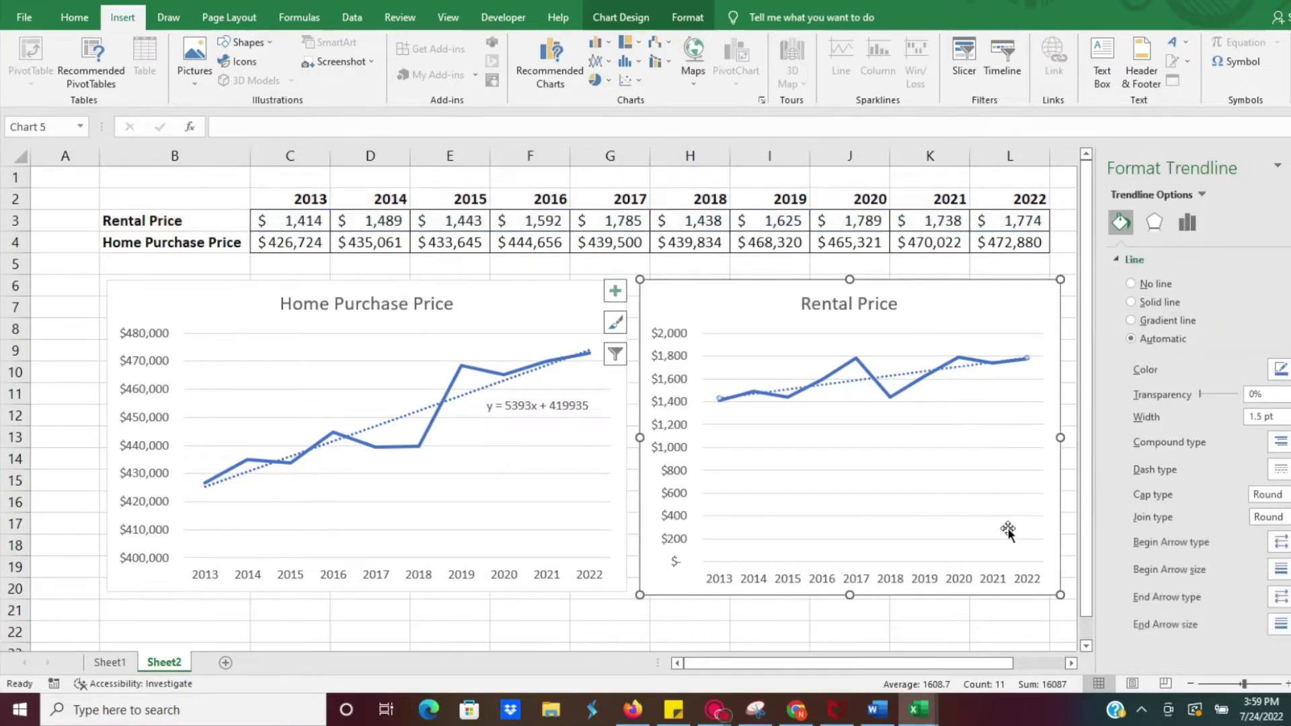
{"action": "left_click", "coordinate": [1187, 223]}
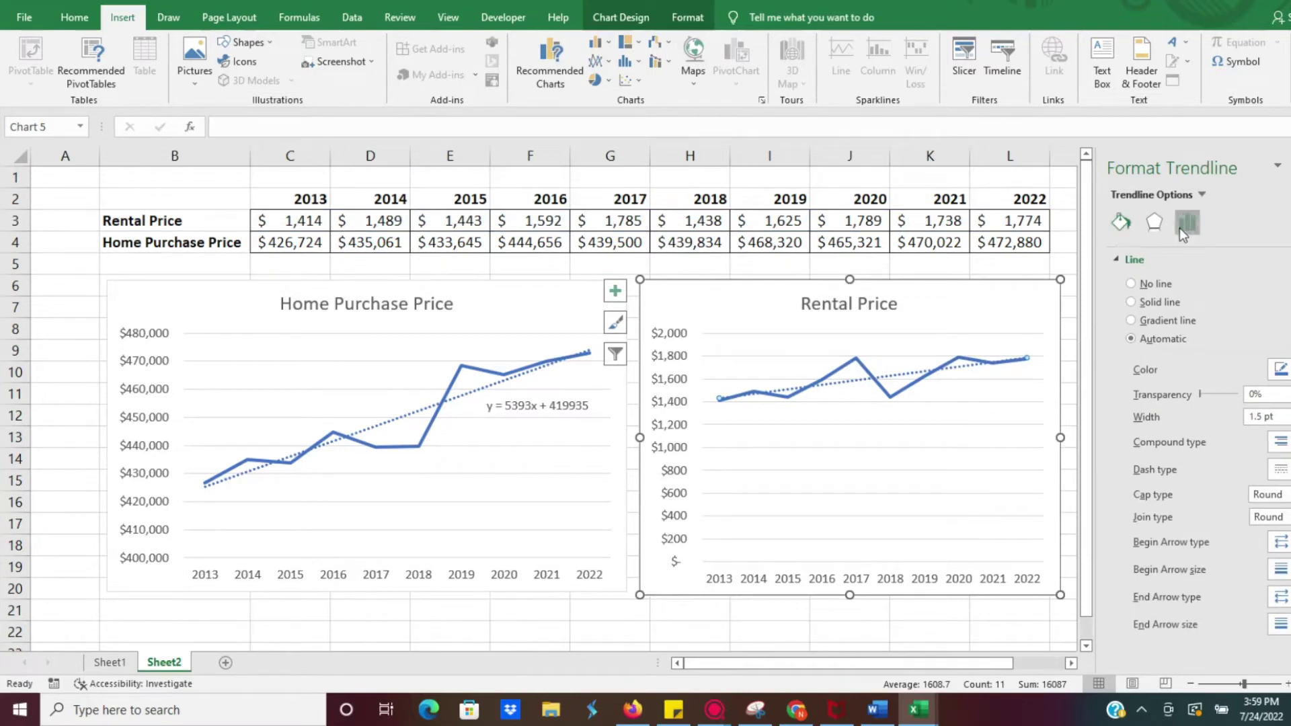
{"action": "scroll", "coordinate": [1184, 383], "scroll_direction": "down", "scroll_amount": 1}
{"action": "left_click", "coordinate": [1146, 612]}
{"action": "left_click", "coordinate": [938, 350]}
{"action": "left_click_drag", "start_coordinate": [932, 345], "coordinate": [962, 380]}
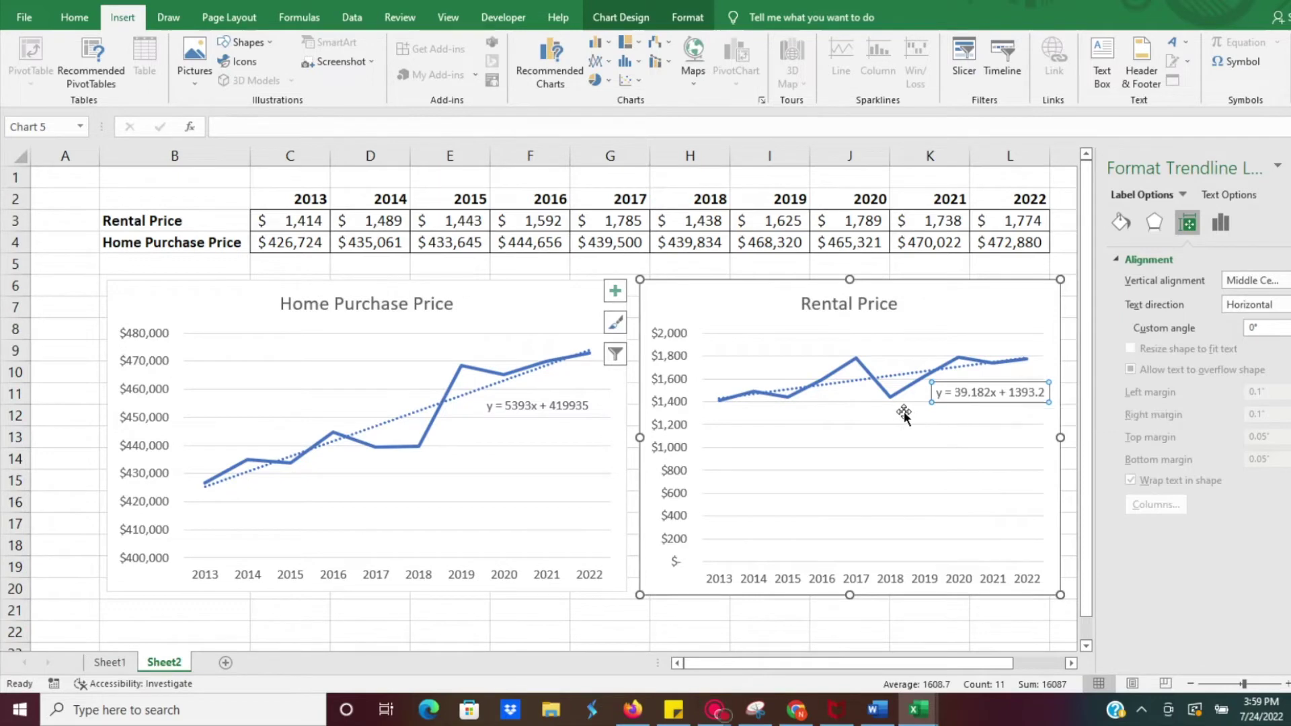
- Try the Logarithmic type for the Rental Price trendline and switch it back to Linear
{"action": "mouse_move", "coordinate": [720, 403]}
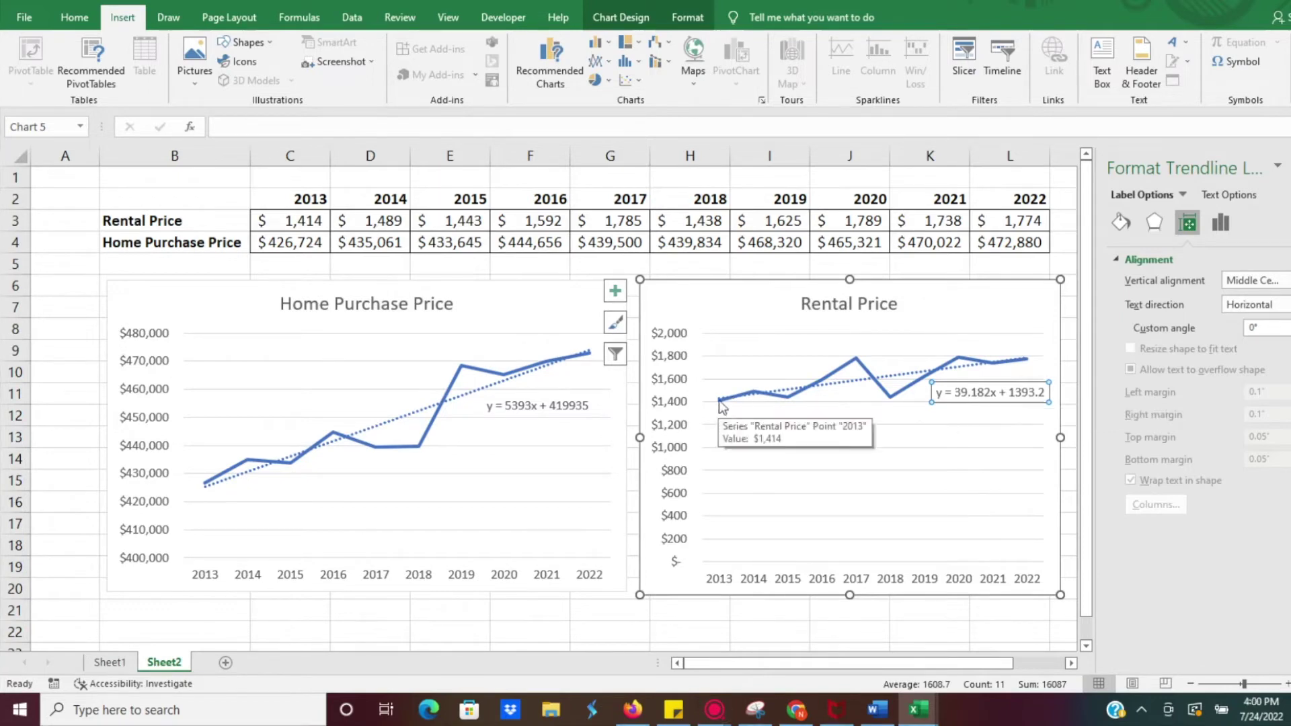
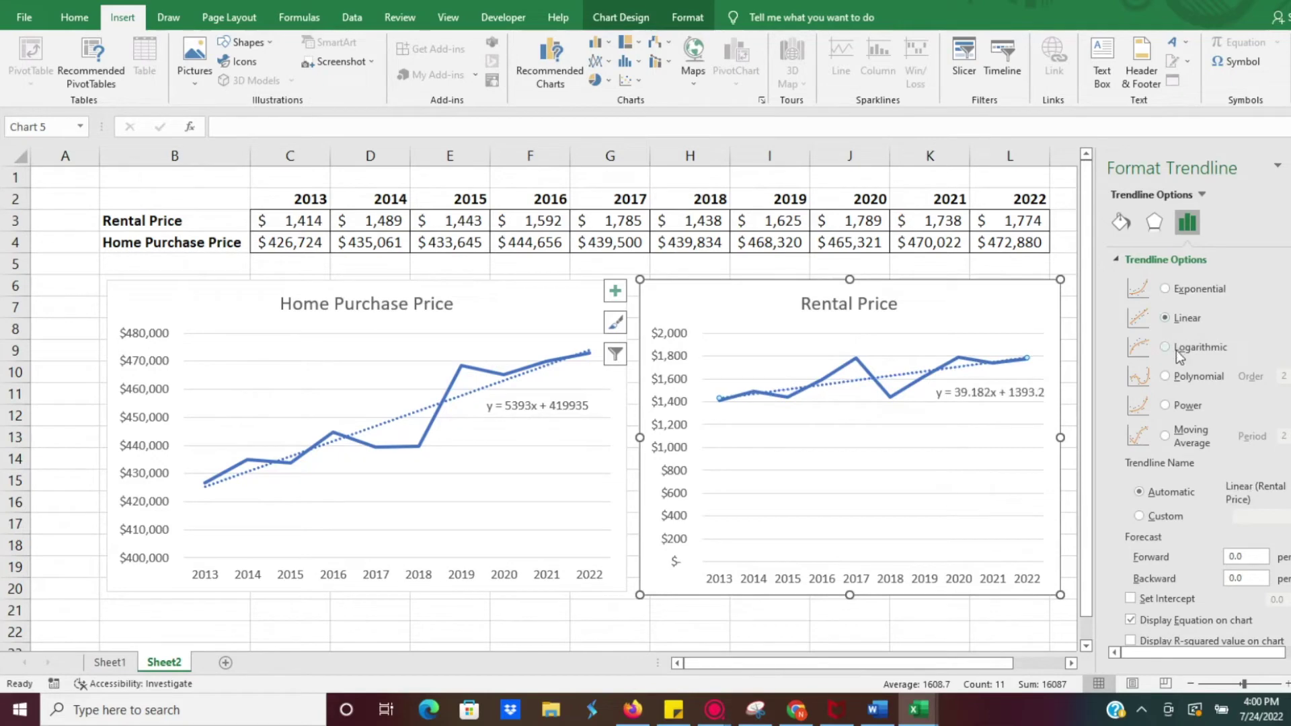
{"action": "left_click", "coordinate": [1182, 434]}
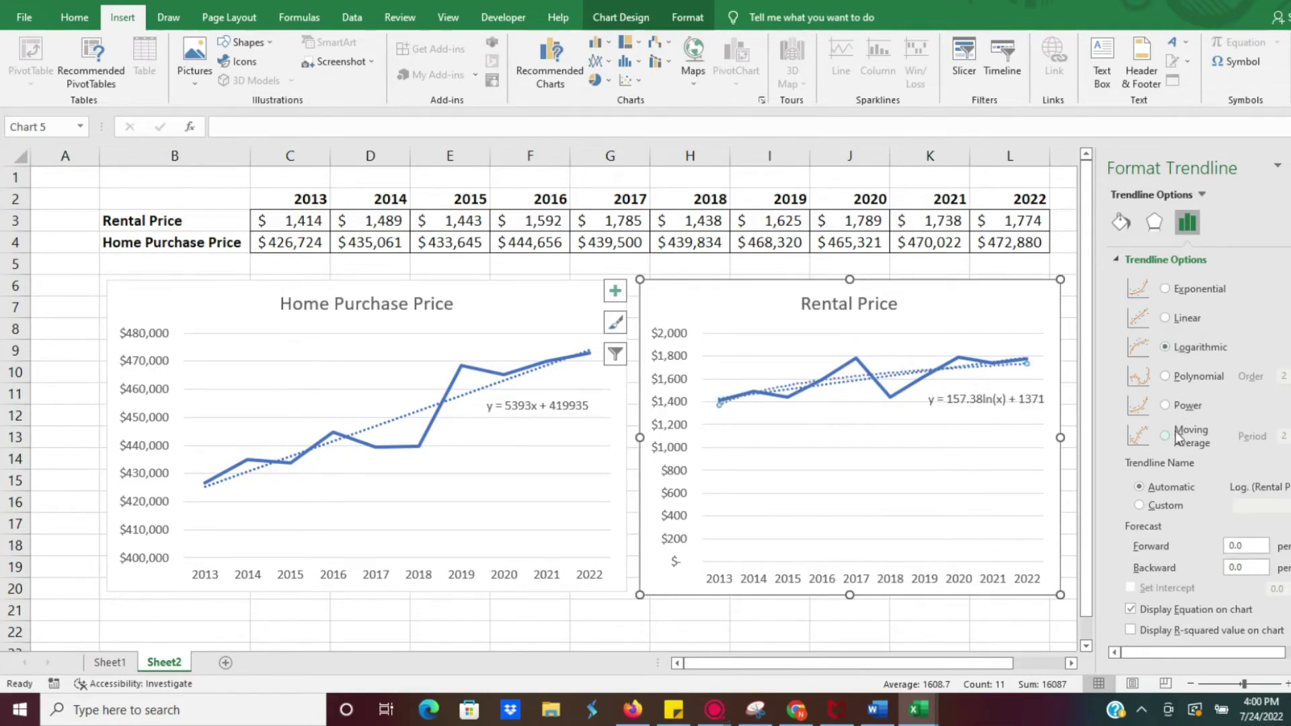
{"action": "left_click", "coordinate": [1177, 319]}
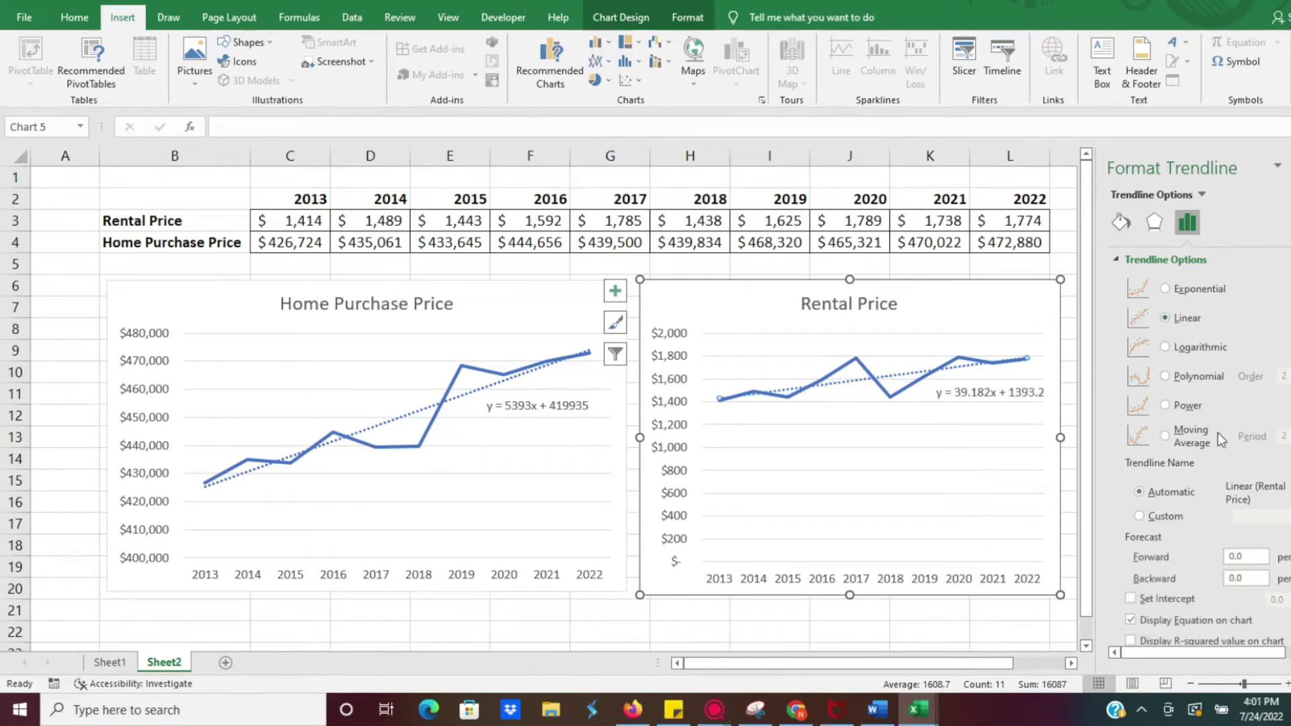
- Look through the shadow, glow and line color options of the Rental Price trendline
{"action": "left_click", "coordinate": [1155, 224]}
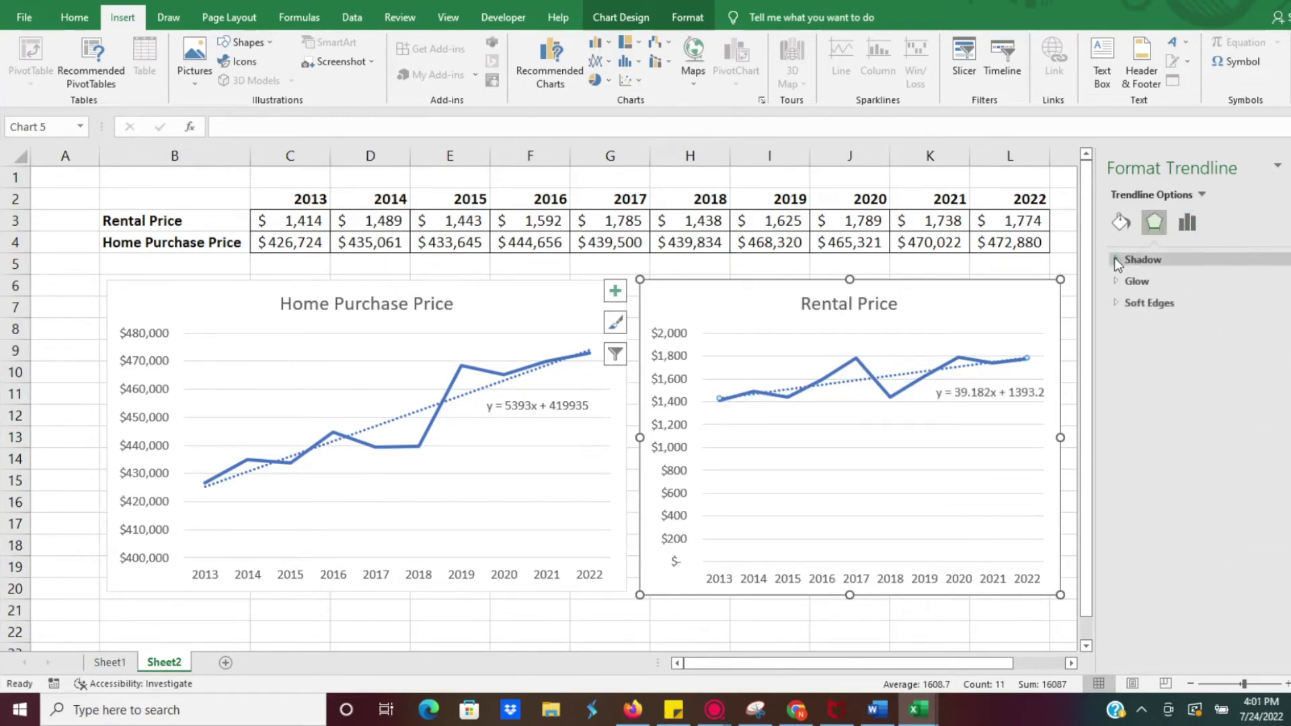
{"action": "left_click", "coordinate": [1117, 259]}
{"action": "left_click", "coordinate": [1116, 453]}
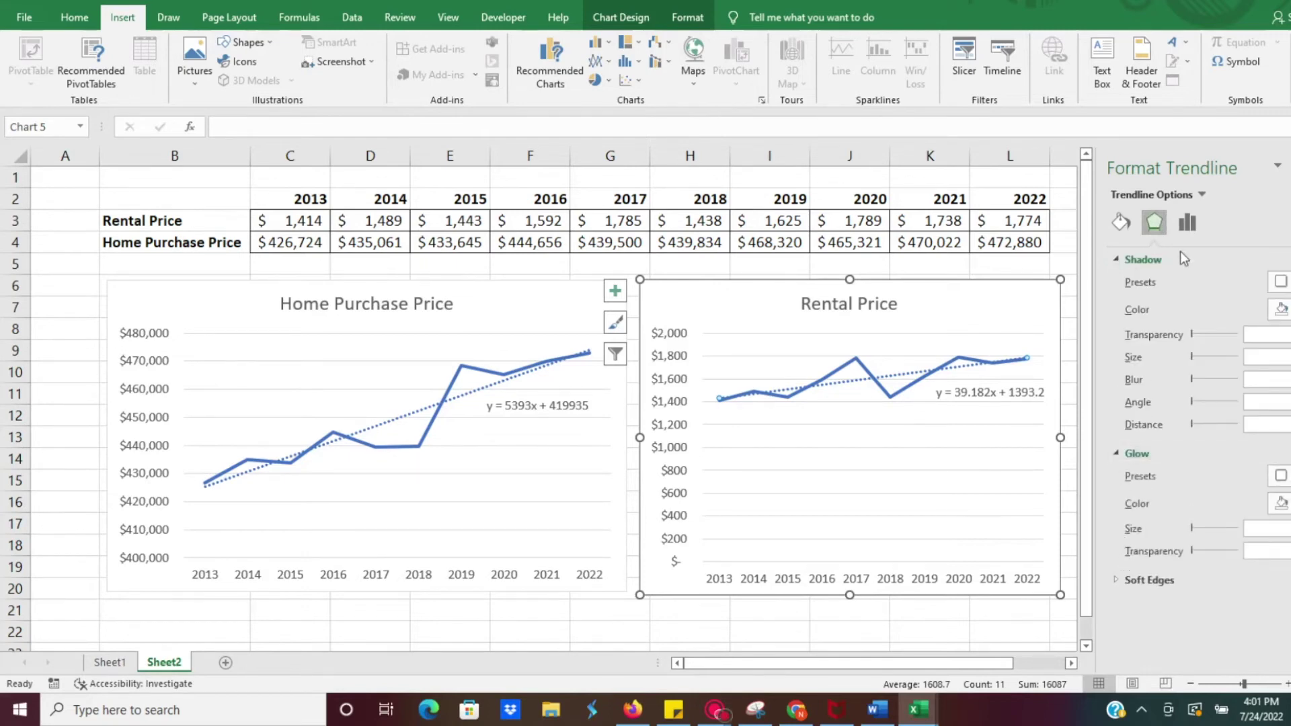
{"action": "left_click", "coordinate": [1122, 222]}
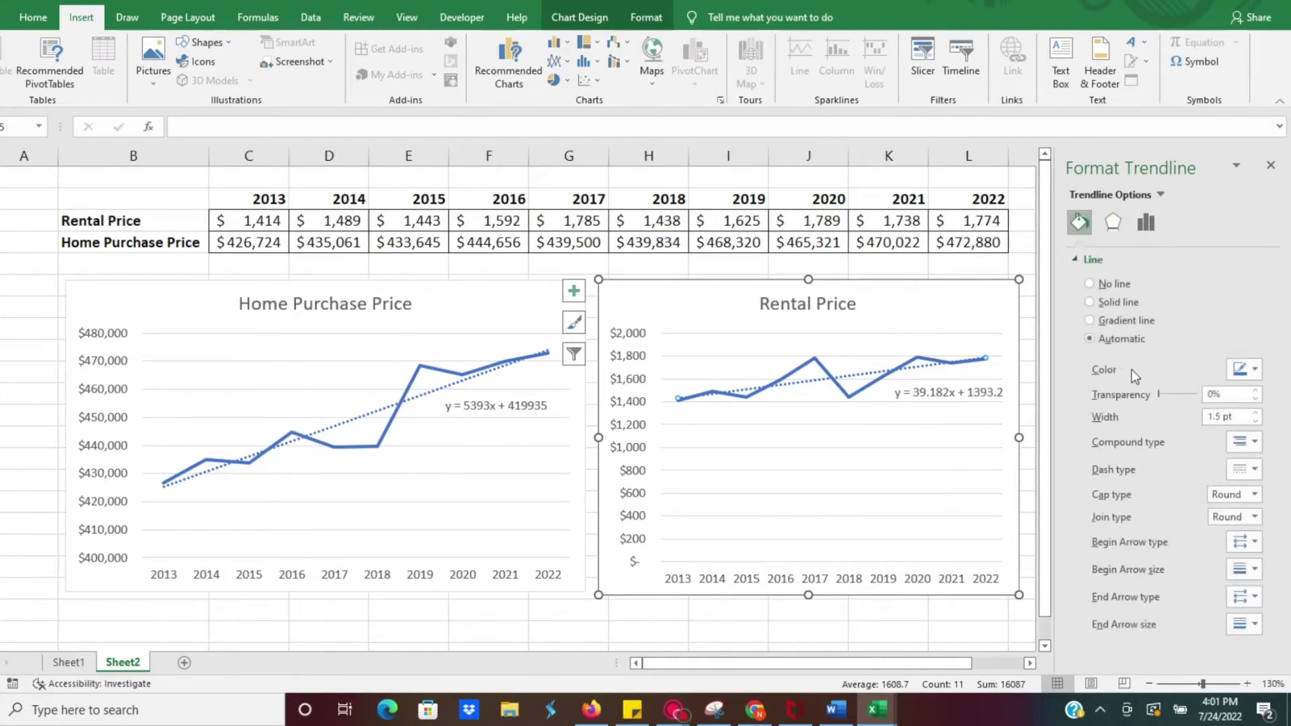
{"action": "left_click", "coordinate": [1255, 370]}
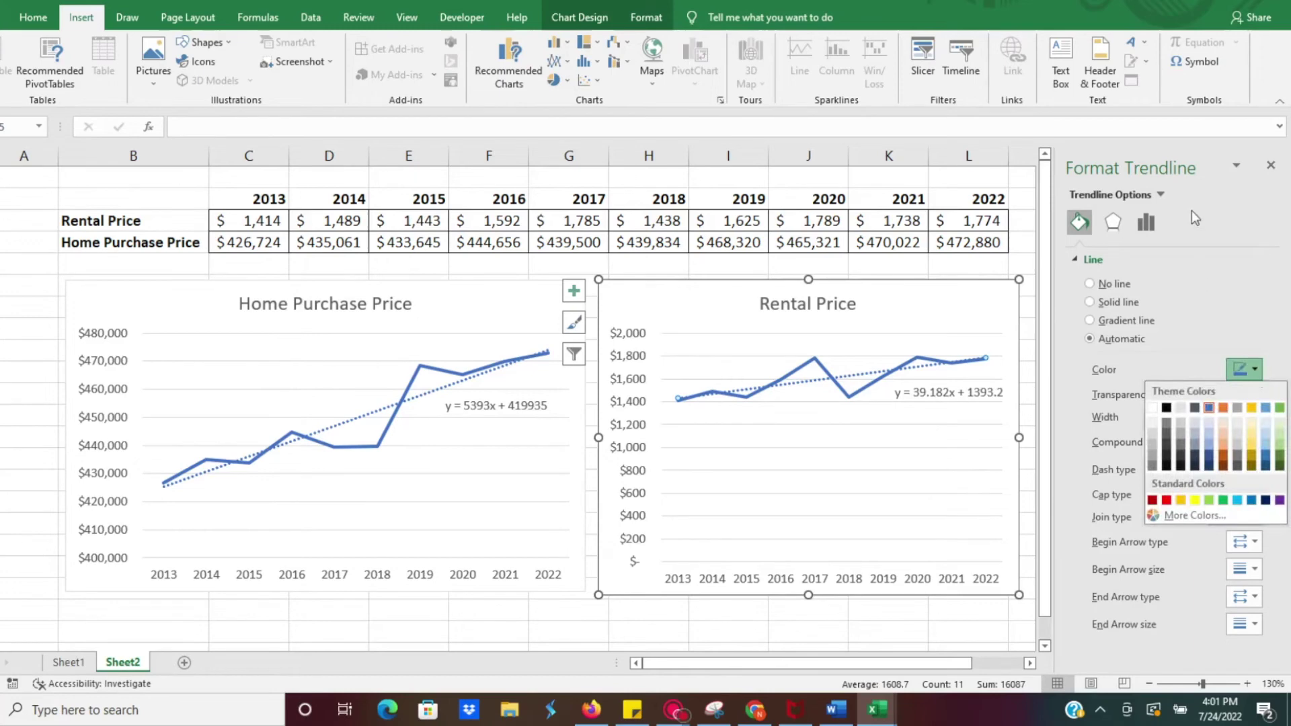
{"action": "left_click", "coordinate": [1151, 225]}
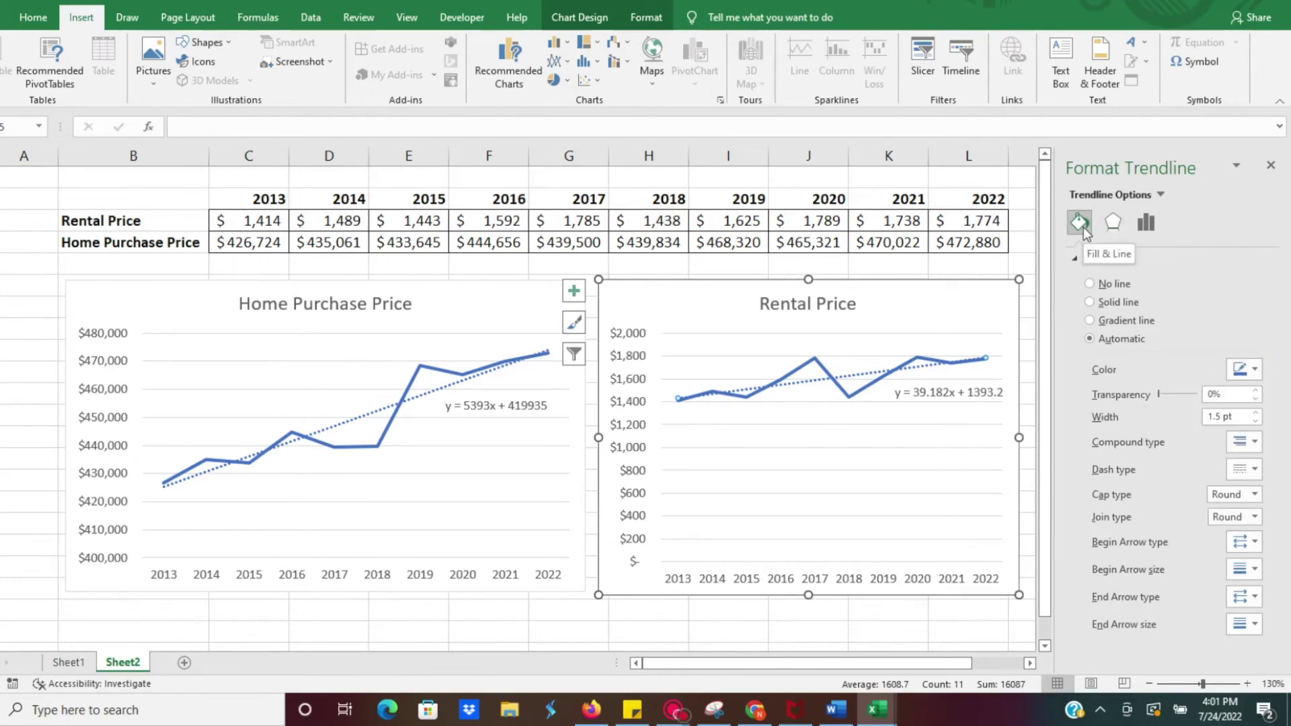
- Set the width of the Rental Price trendline to 2 pt
{"action": "left_click", "coordinate": [1256, 413]}
{"action": "left_click", "coordinate": [1255, 413]}
{"action": "left_click", "coordinate": [1256, 412]}
{"action": "left_click", "coordinate": [1255, 413]}
{"action": "left_click", "coordinate": [1255, 413]}
{"action": "left_click", "coordinate": [1255, 413]}
{"action": "left_click", "coordinate": [1256, 413]}
{"action": "left_click", "coordinate": [1256, 413]}
{"action": "left_click", "coordinate": [1255, 422]}
{"action": "left_click", "coordinate": [1255, 422]}
{"action": "left_click", "coordinate": [1255, 421]}
{"action": "left_click", "coordinate": [1255, 423]}
{"action": "left_click", "coordinate": [1256, 421]}
{"action": "left_click", "coordinate": [1256, 422]}
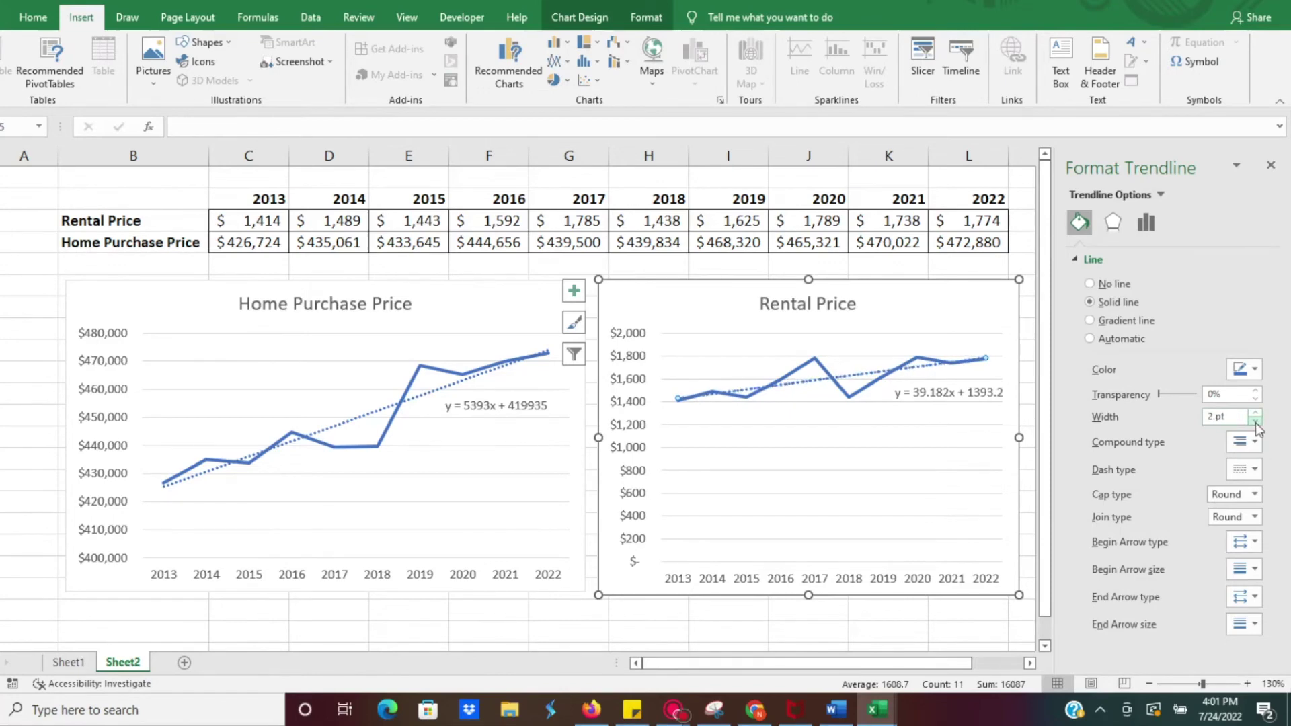
- Try a solid line for the Rental Price trendline, look at the compound types, and set a dash-dot dash type
{"action": "left_click", "coordinate": [1255, 469]}
{"action": "left_click", "coordinate": [1252, 502]}
{"action": "left_click", "coordinate": [1250, 444]}
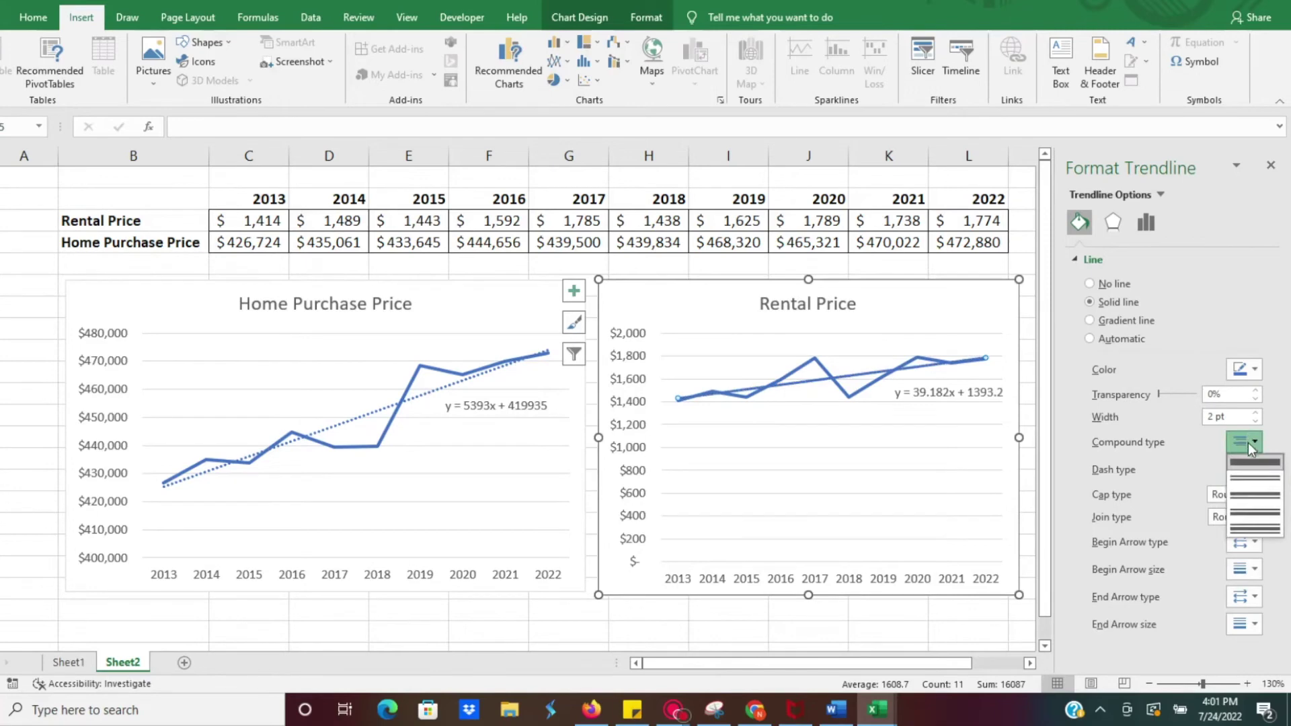
{"action": "left_click", "coordinate": [1191, 471]}
{"action": "left_click", "coordinate": [1256, 470]}
{"action": "left_click", "coordinate": [1246, 564]}
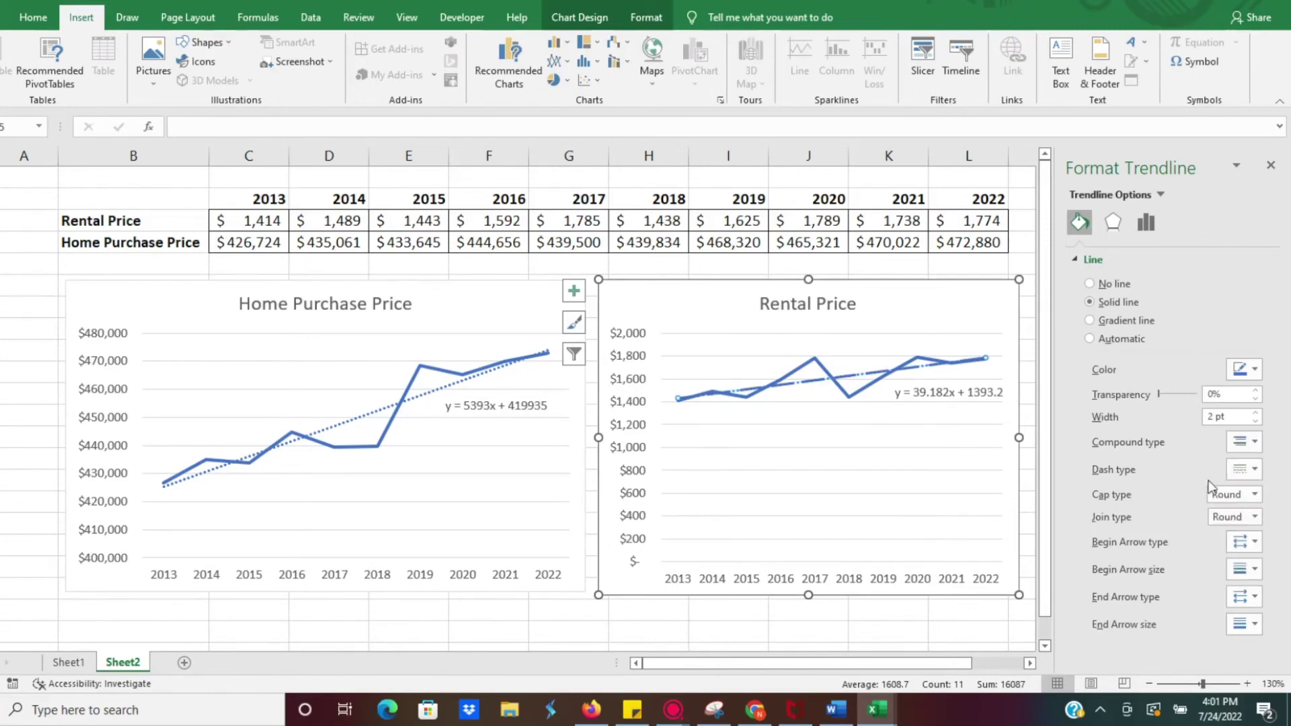
- Color the Rental Price trendline with the standard red
{"action": "left_click", "coordinate": [1237, 372]}
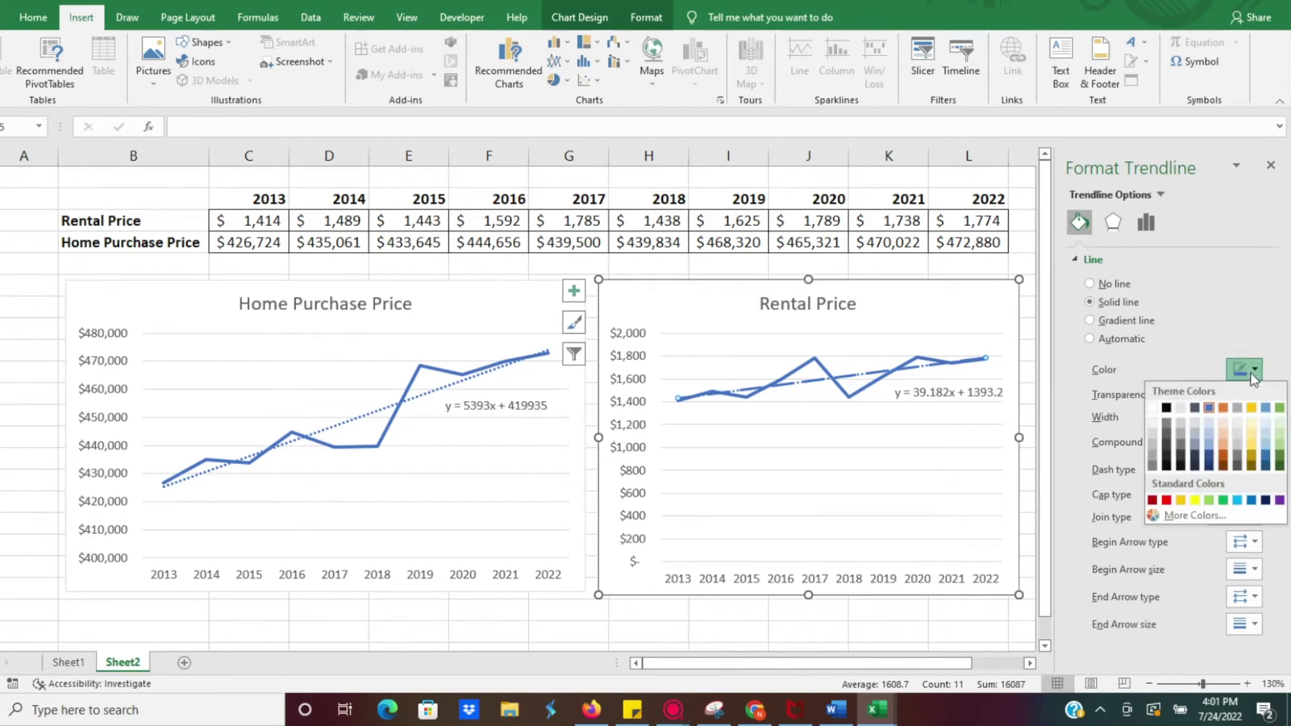
{"action": "left_click", "coordinate": [1166, 499]}
{"action": "left_click", "coordinate": [1254, 370]}
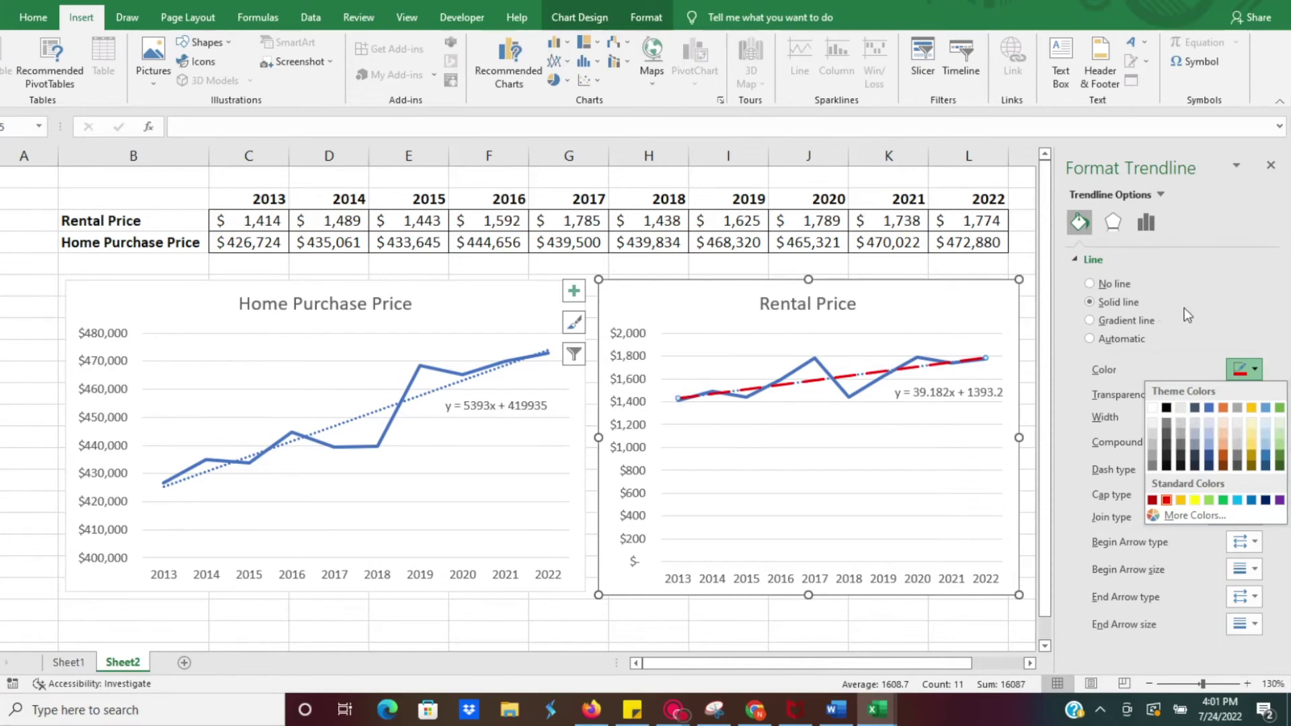
{"action": "left_click", "coordinate": [1207, 302]}
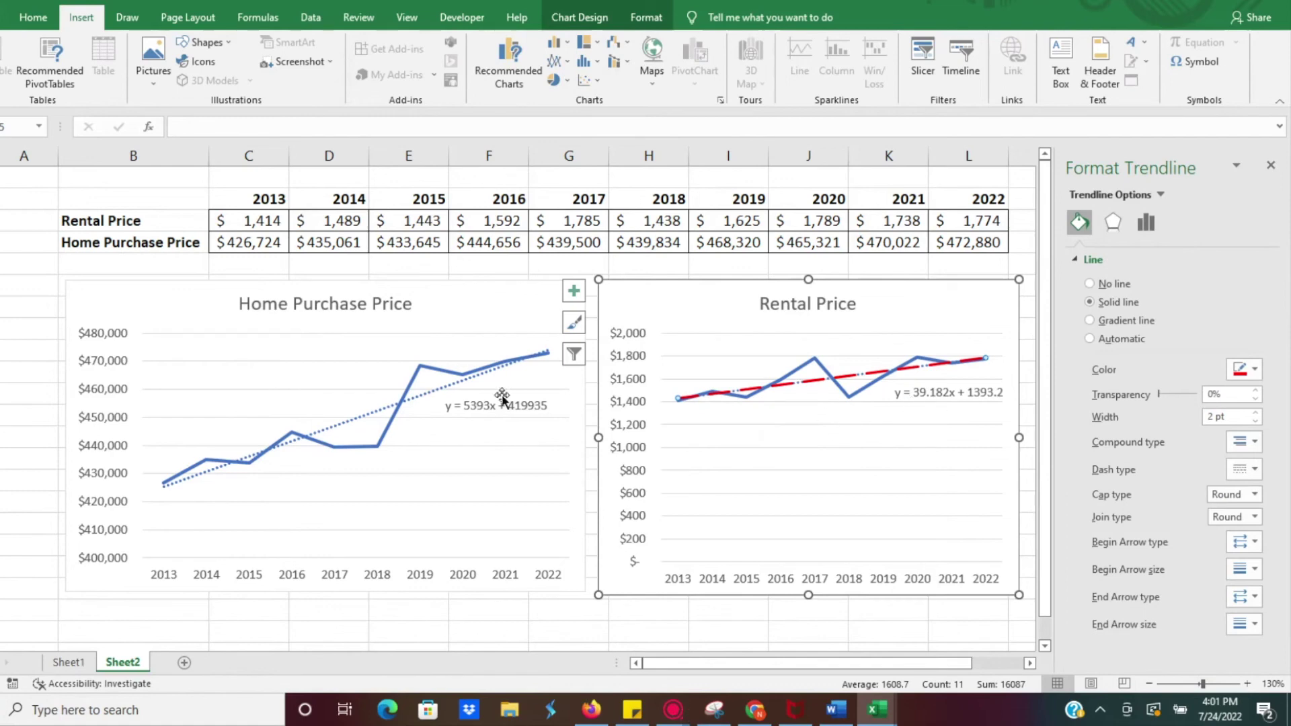
- Select the Home Purchase Price trendline and preview the chart styles without applying one, leaving the chart deselected
{"action": "left_click", "coordinate": [530, 353]}
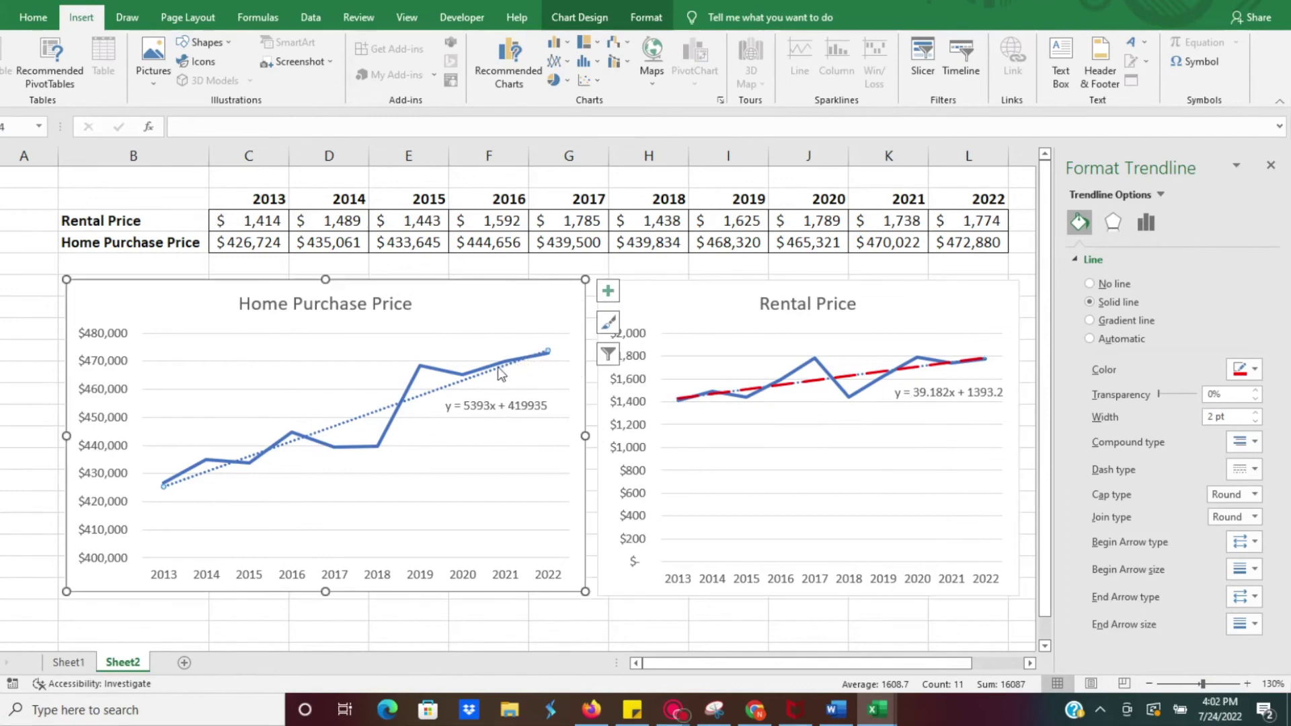
{"action": "left_click", "coordinate": [442, 396]}
{"action": "left_click", "coordinate": [443, 396]}
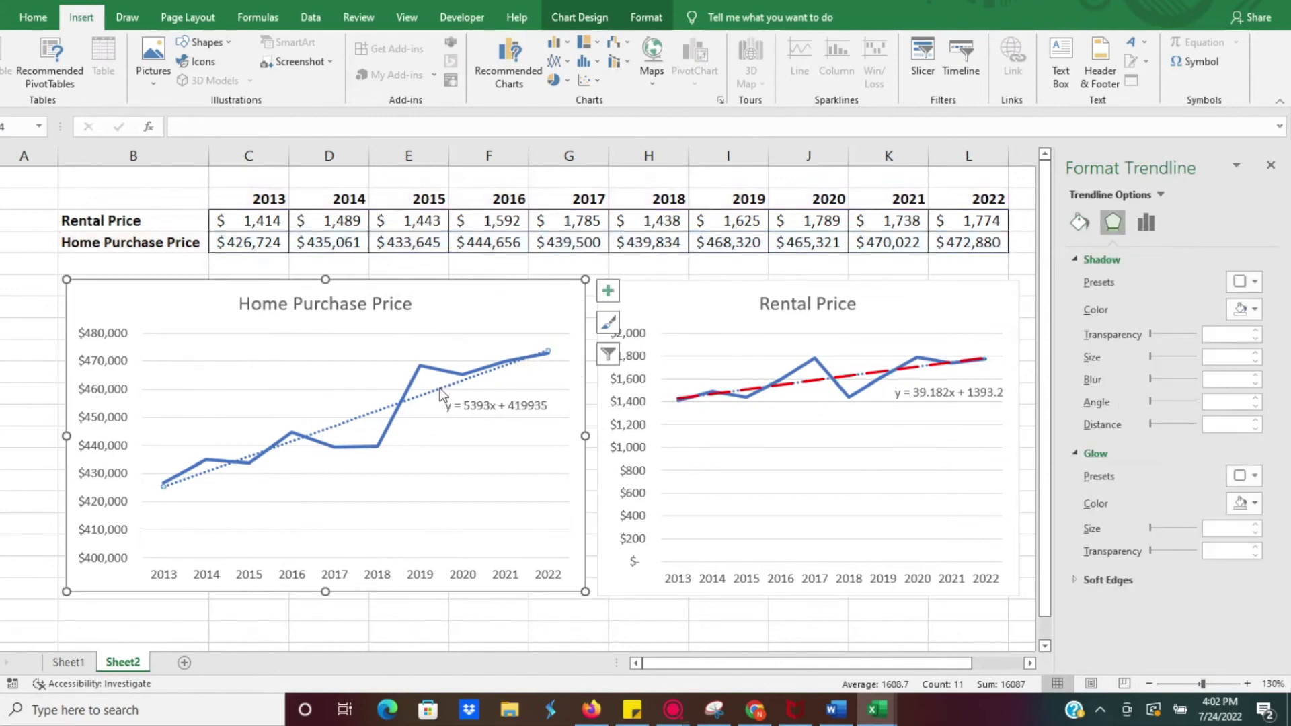
{"action": "left_click", "coordinate": [609, 326]}
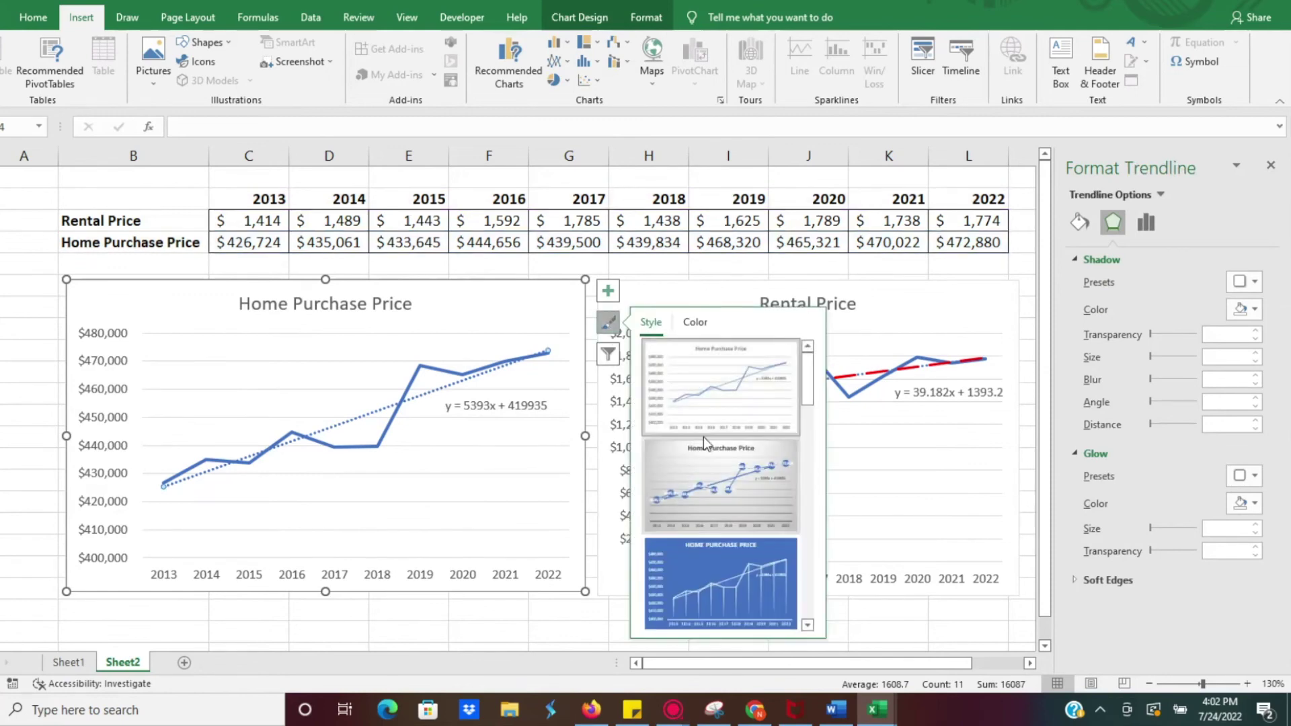
{"action": "scroll", "coordinate": [703, 437], "scroll_direction": "down", "scroll_amount": 5}
{"action": "scroll", "coordinate": [703, 437], "scroll_direction": "up", "scroll_amount": 5}
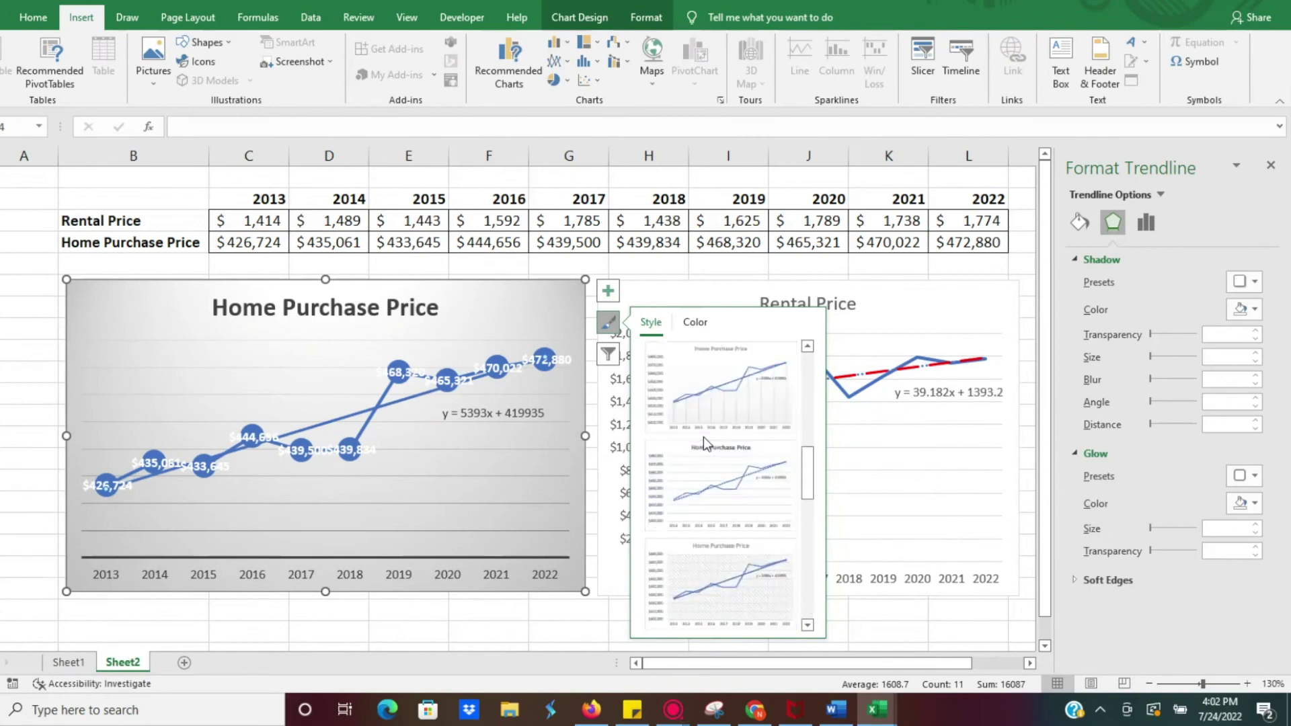
{"action": "left_click", "coordinate": [563, 299]}
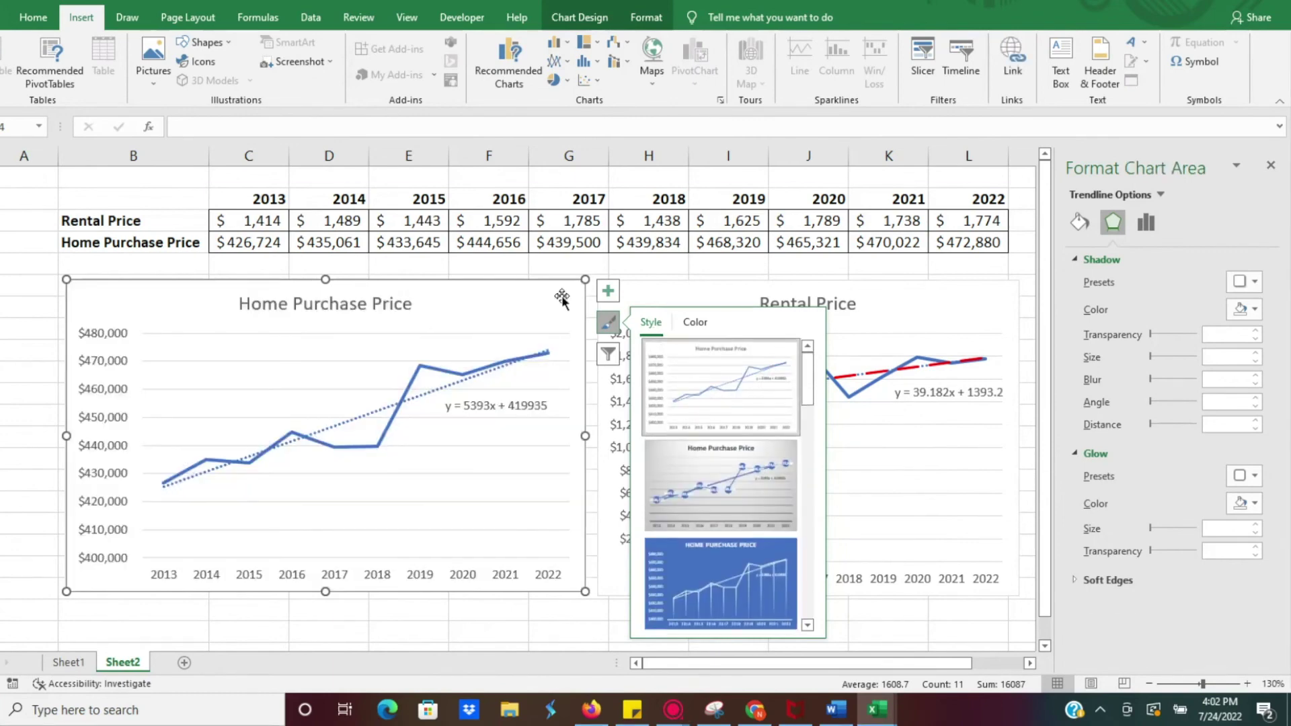
{"action": "left_click", "coordinate": [665, 275]}
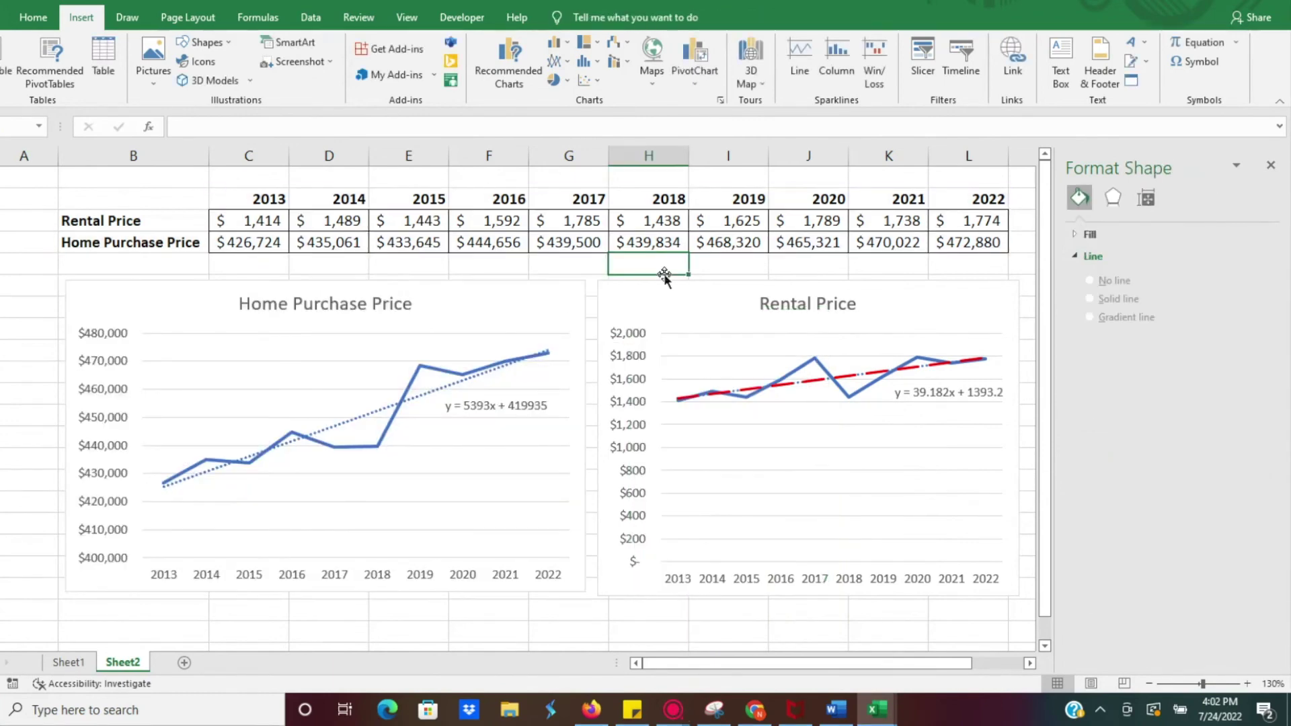